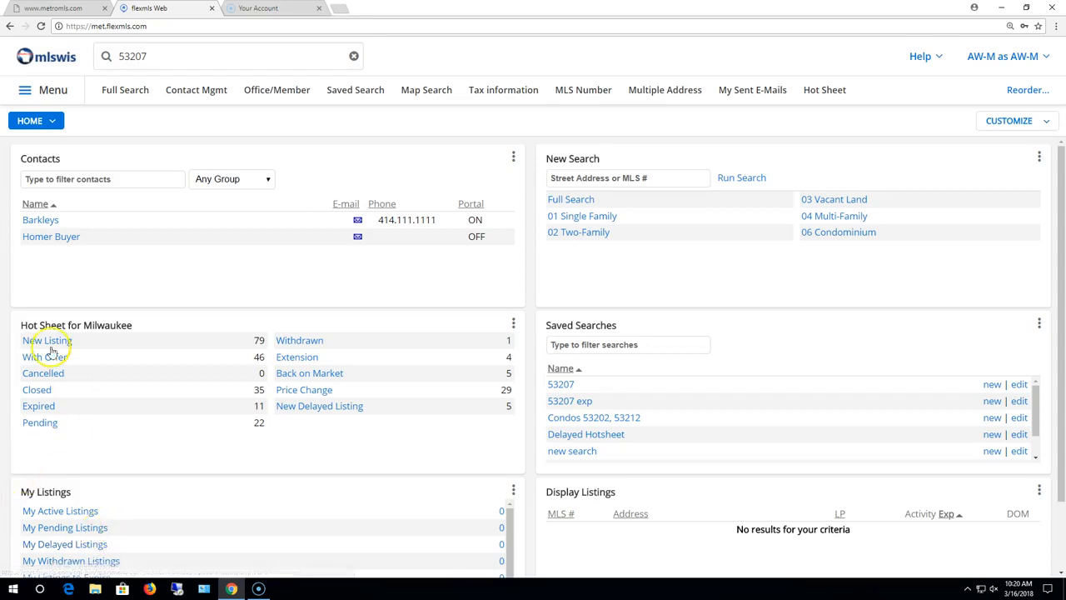
Step: Open the search for open houses and tours and set the end of its date range to 03/18/2018
left_click(48, 90)
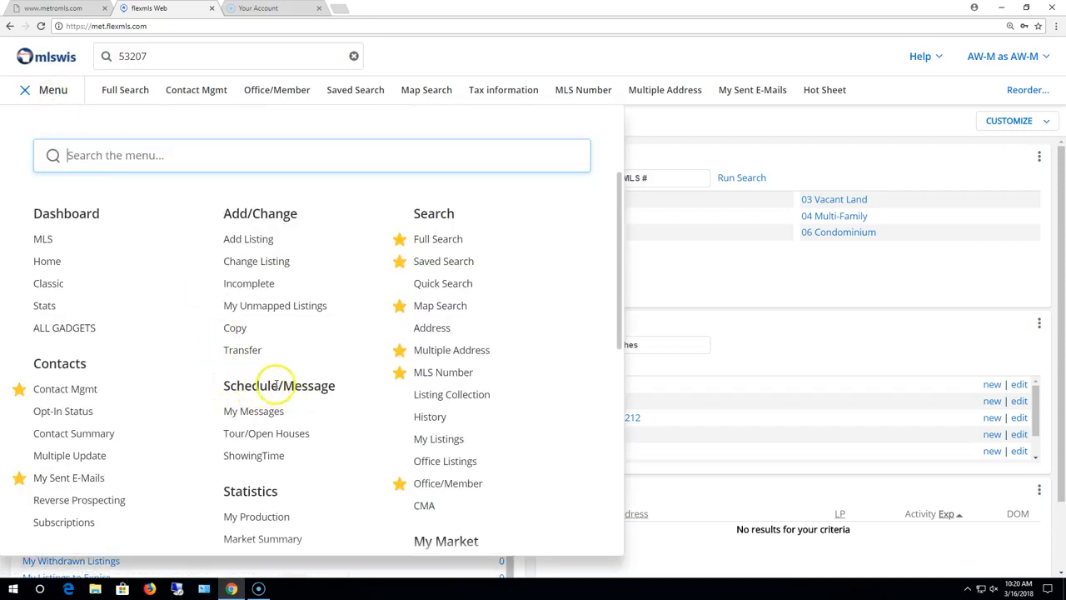
left_click(266, 433)
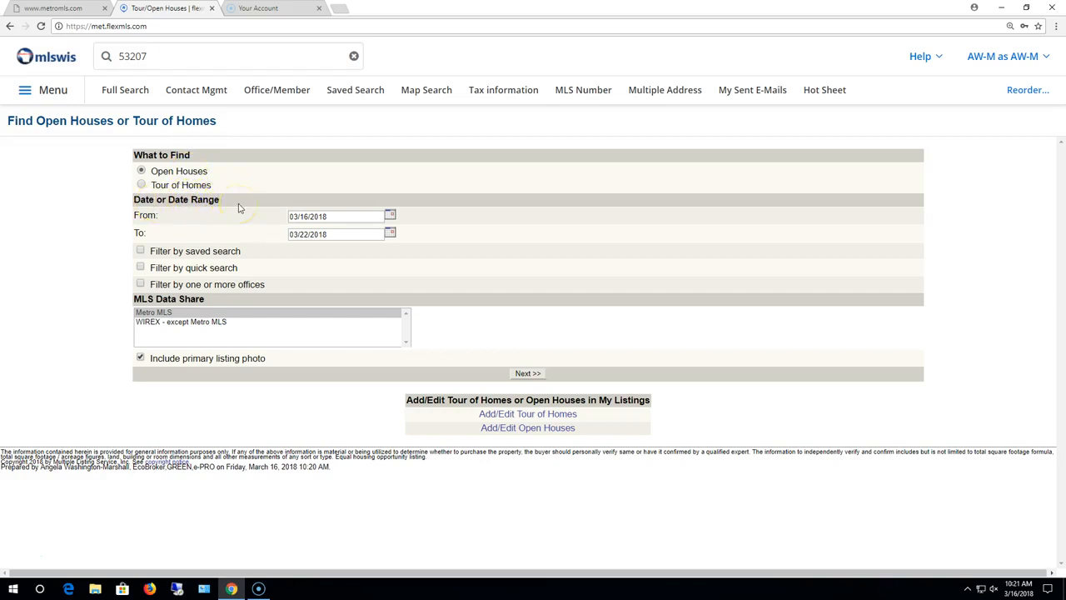
left_click(391, 234)
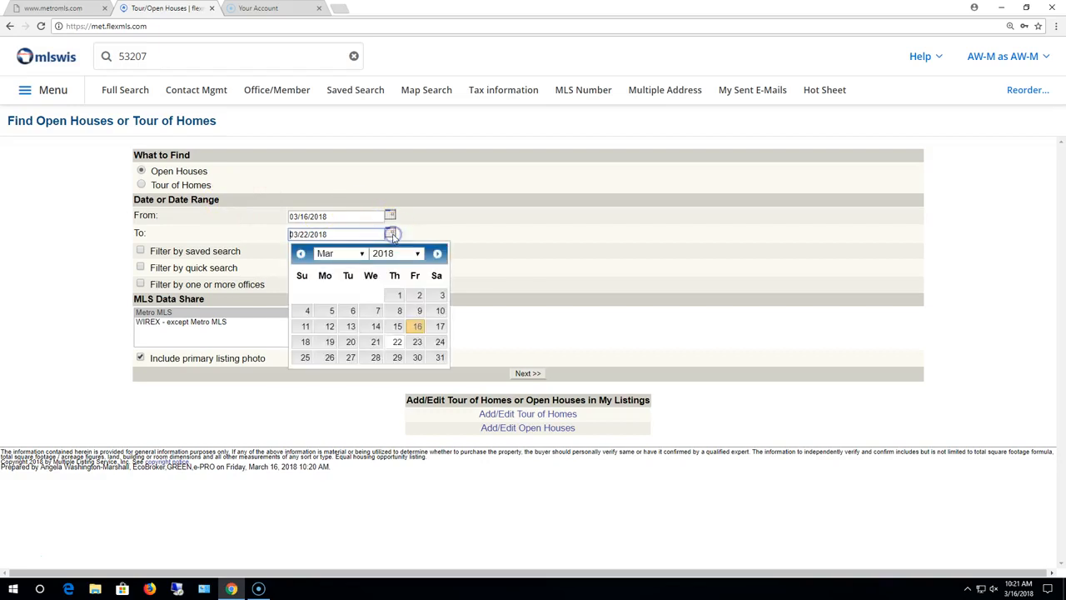
left_click(306, 344)
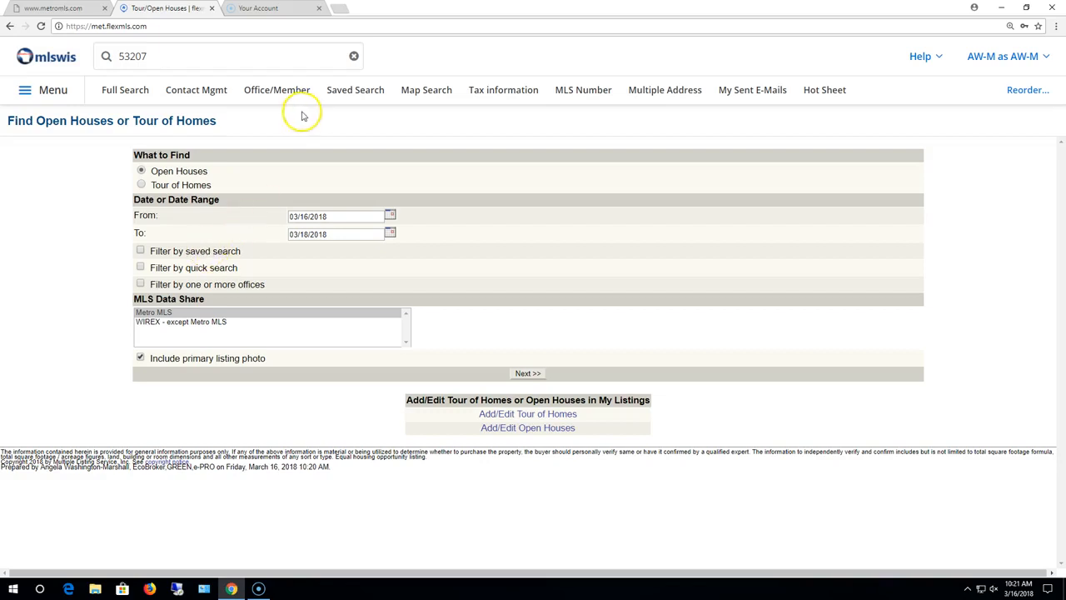
Step: Open the saved searches and review the criteria of the 53207 search and the Condos 53202, 53212 search
left_click(39, 94)
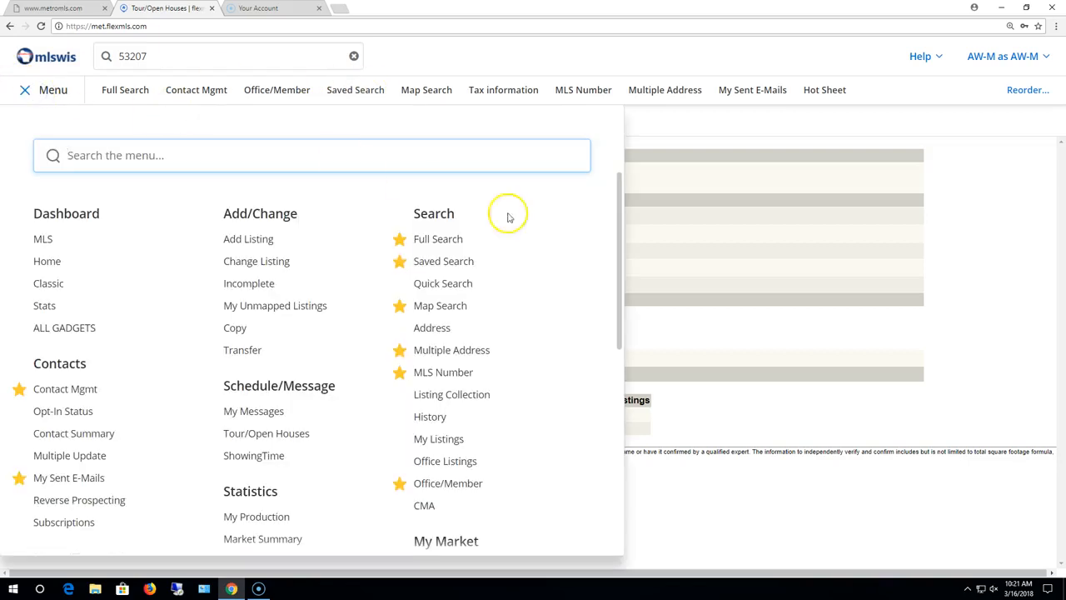
left_click(456, 266)
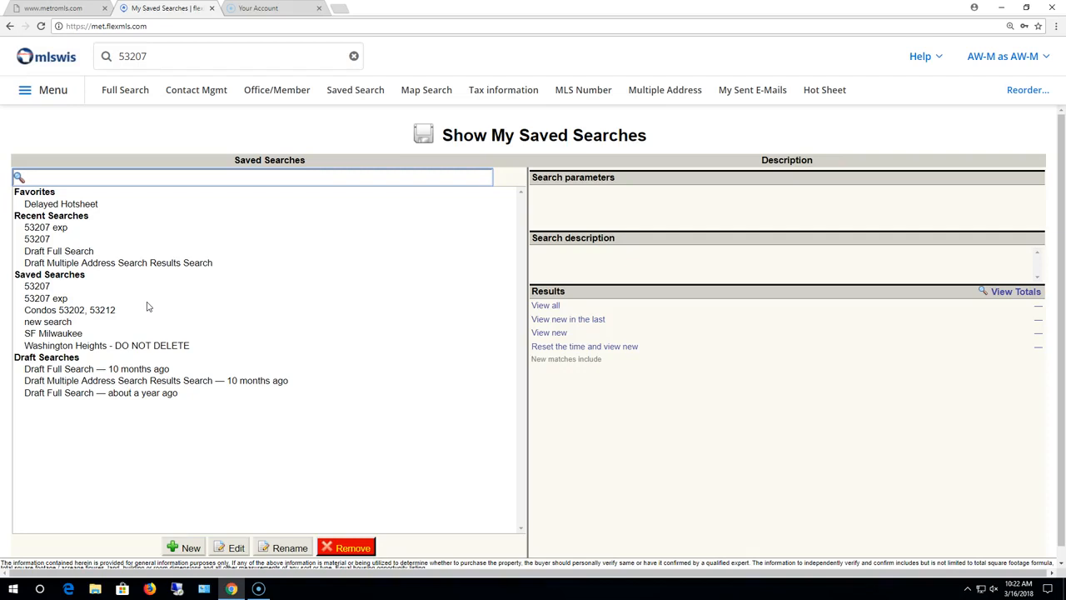
left_click(37, 286)
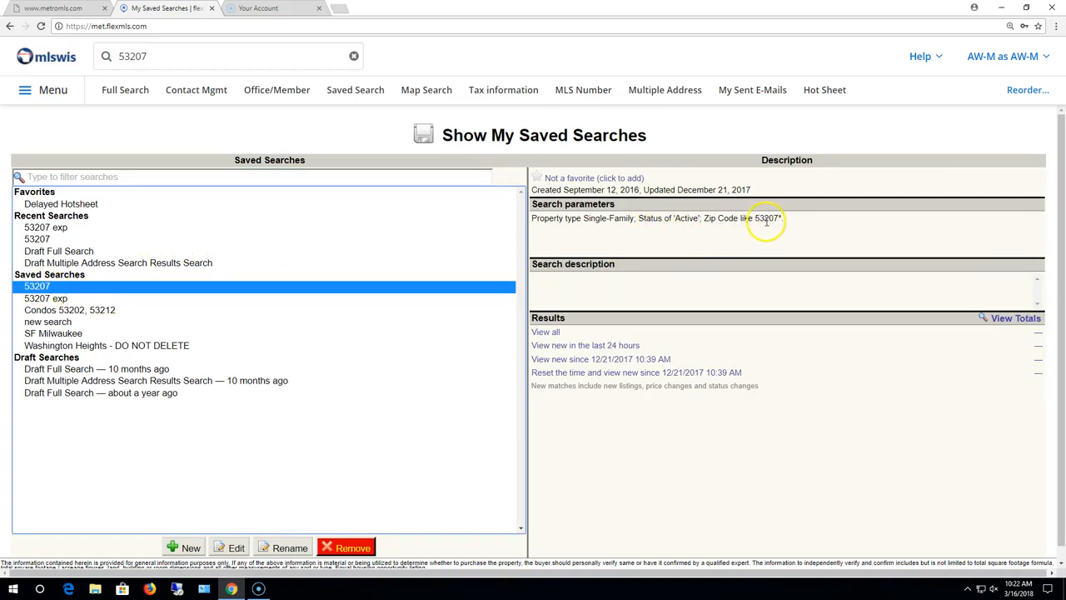
left_click(93, 313)
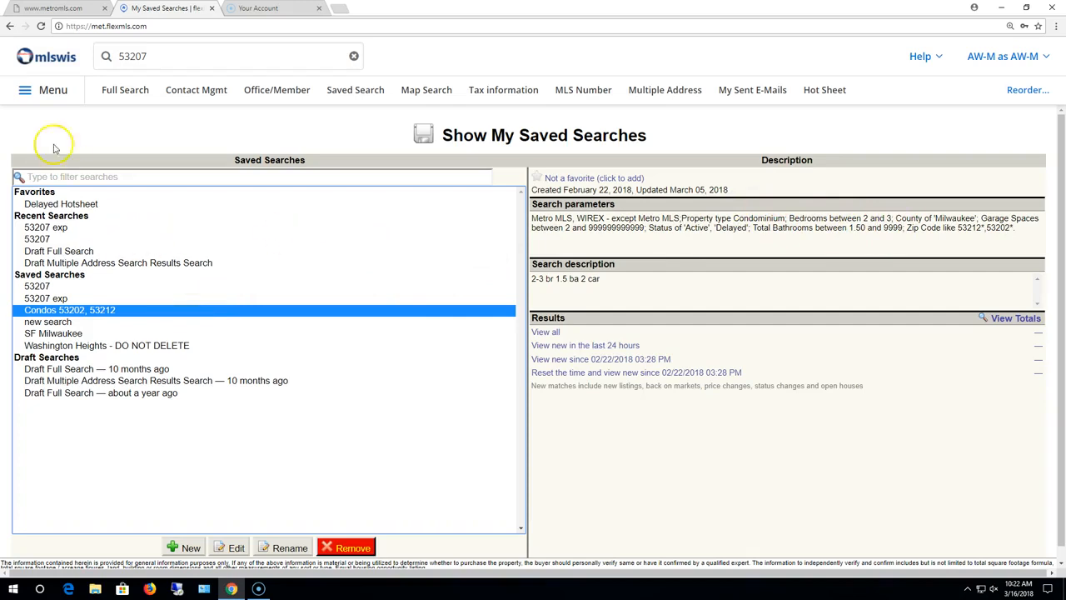
Step: Find open houses from 03/16/2018 to 03/22/2018, filtered by the saved search 53207
left_click(53, 94)
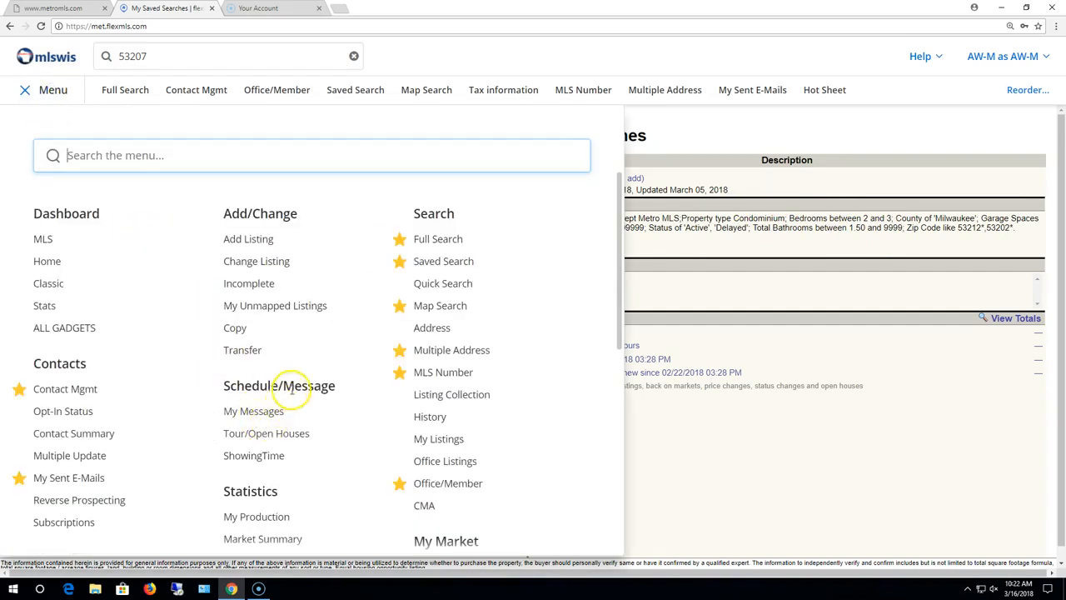
left_click(256, 434)
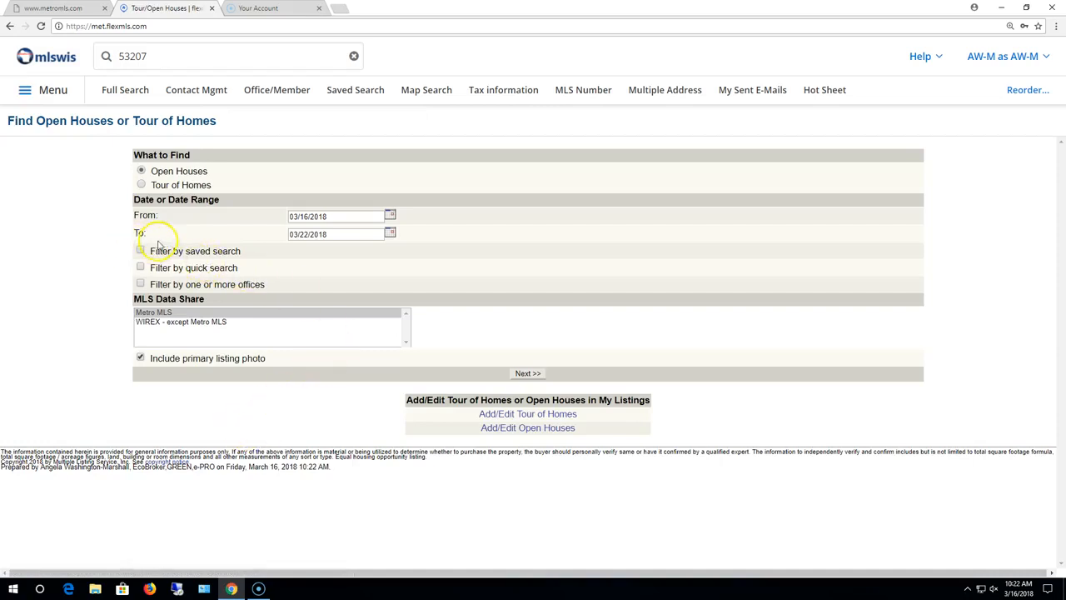
left_click(215, 255)
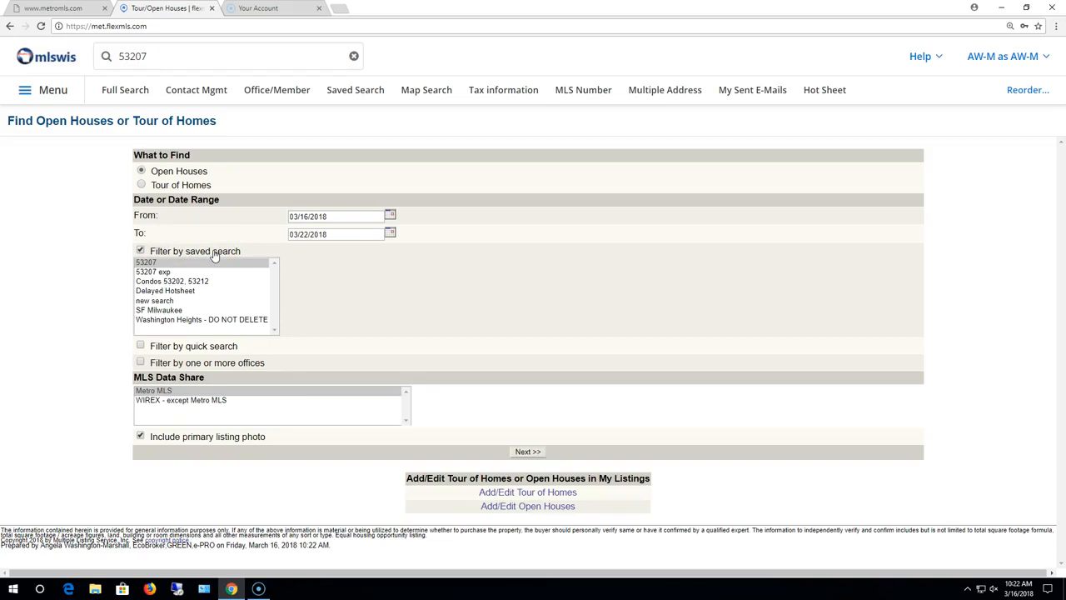
left_click(147, 264)
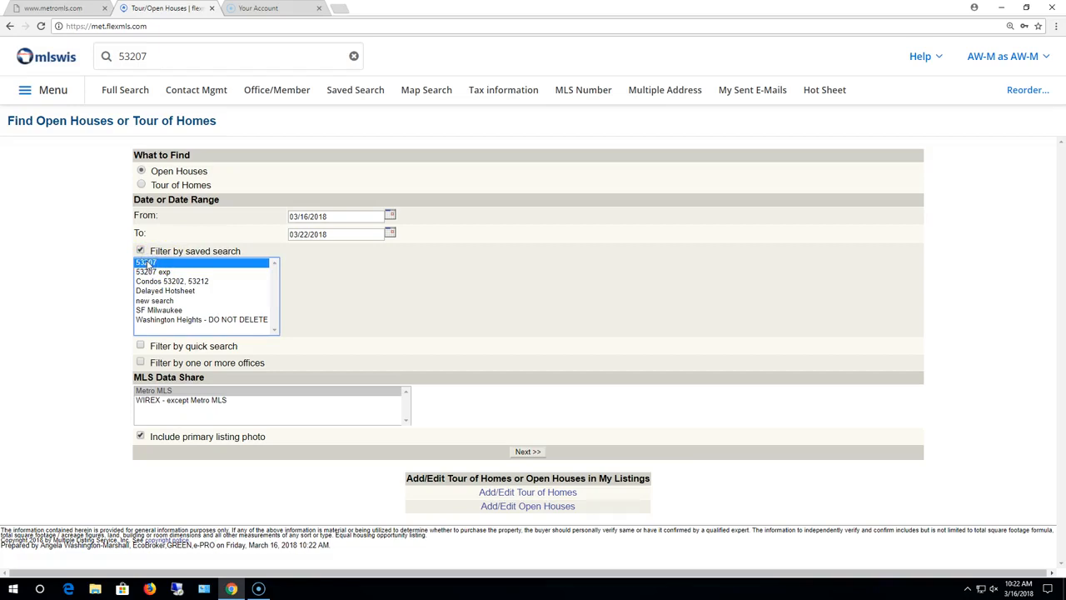
left_click(534, 457)
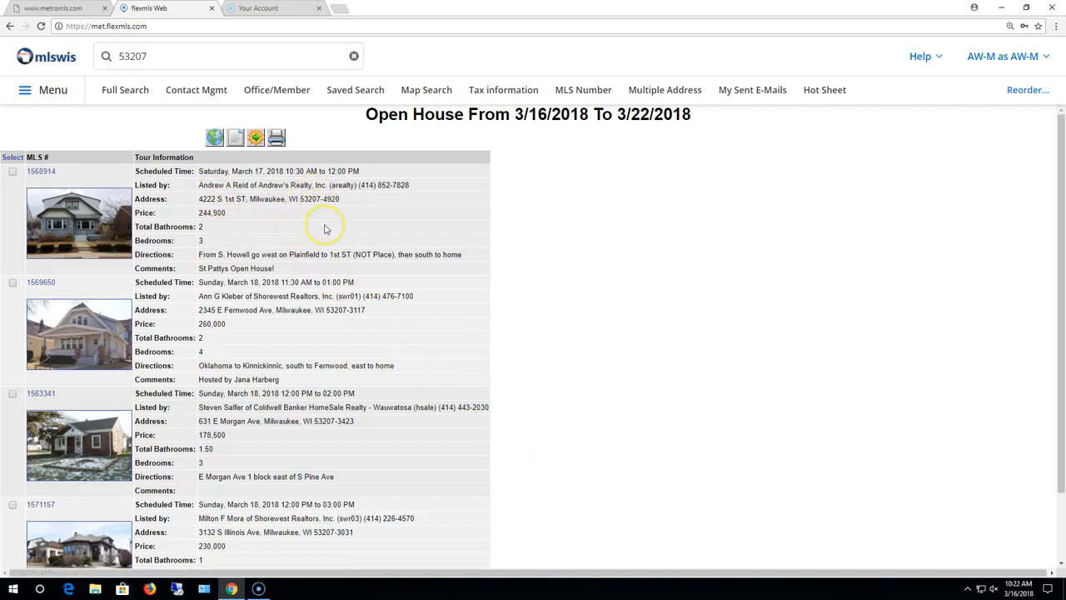
Step: Look through the whole list of open houses found for the date range
scroll(325, 229, "down", 2)
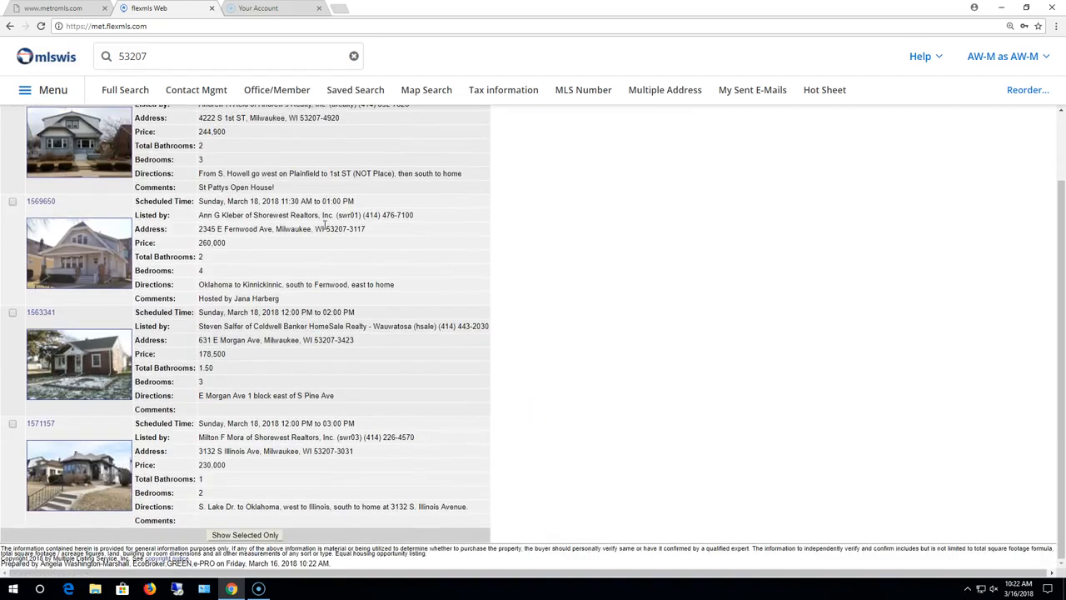
scroll(325, 229, "up", 2)
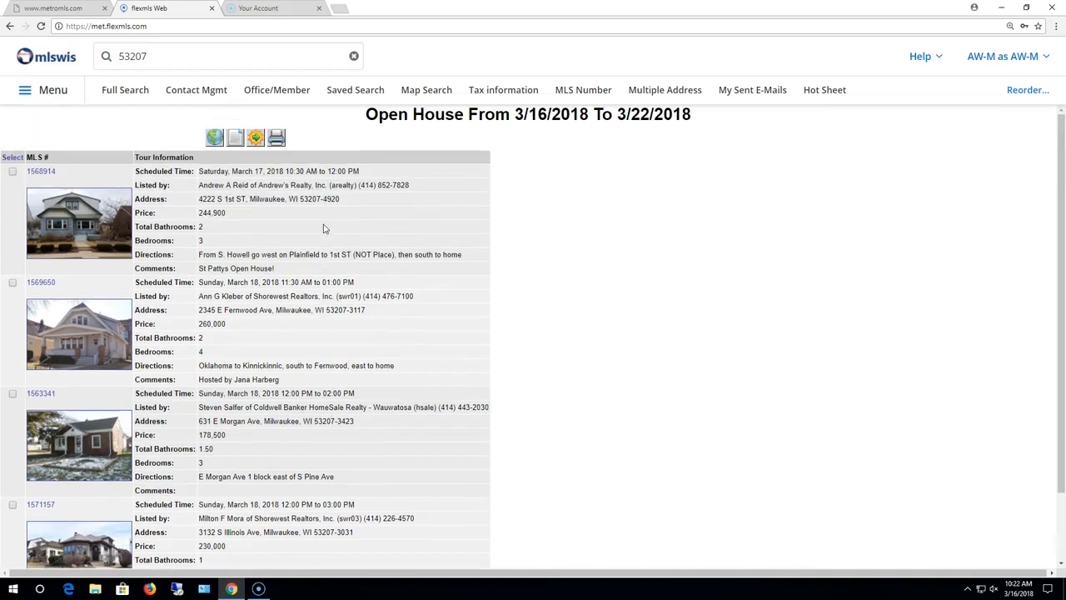
scroll(325, 229, "down", 2)
scroll(324, 229, "up", 2)
Step: Select all the listed open houses, view them on a map and return to the list
left_click(146, 173)
left_click(213, 138)
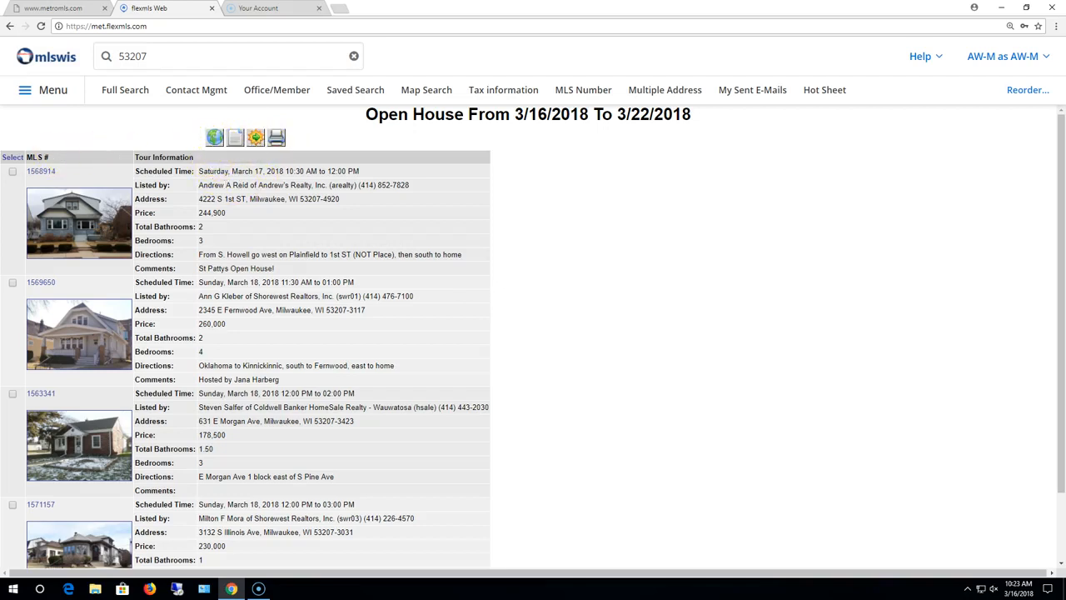
left_click(13, 156)
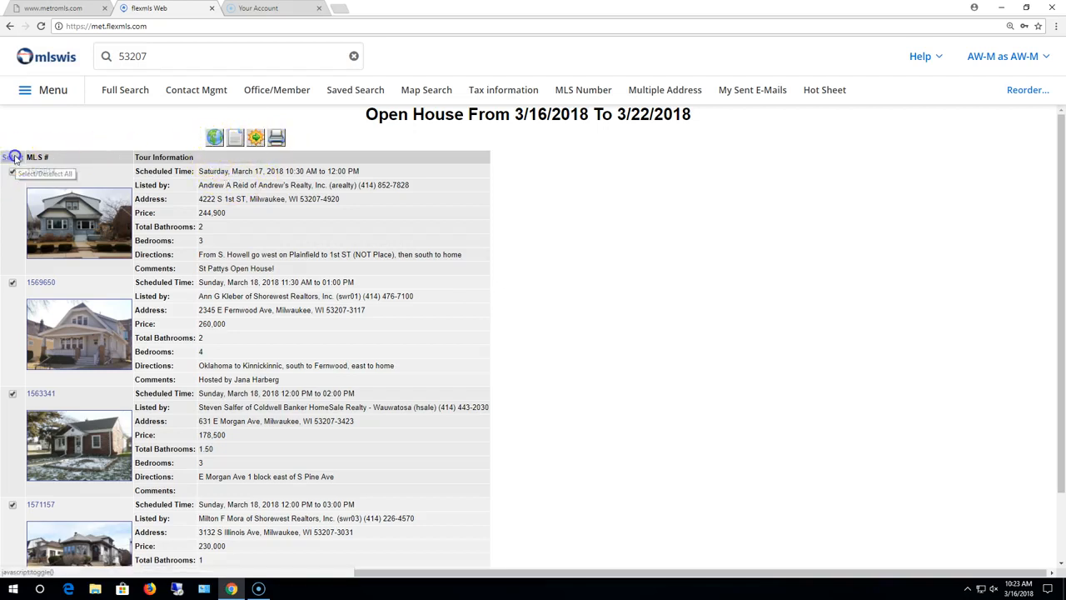
left_click(215, 138)
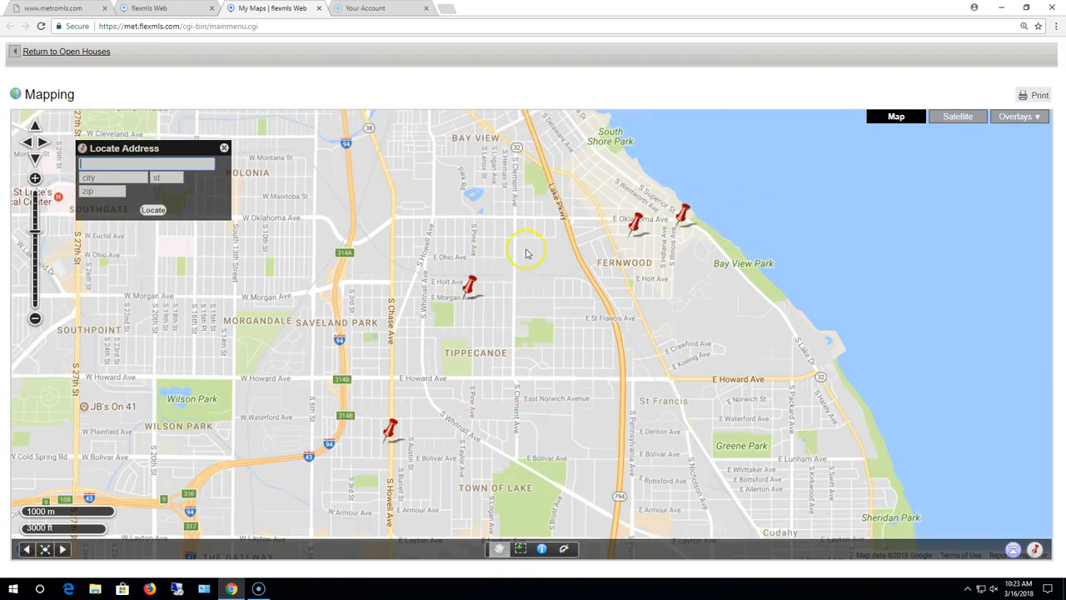
left_click(318, 10)
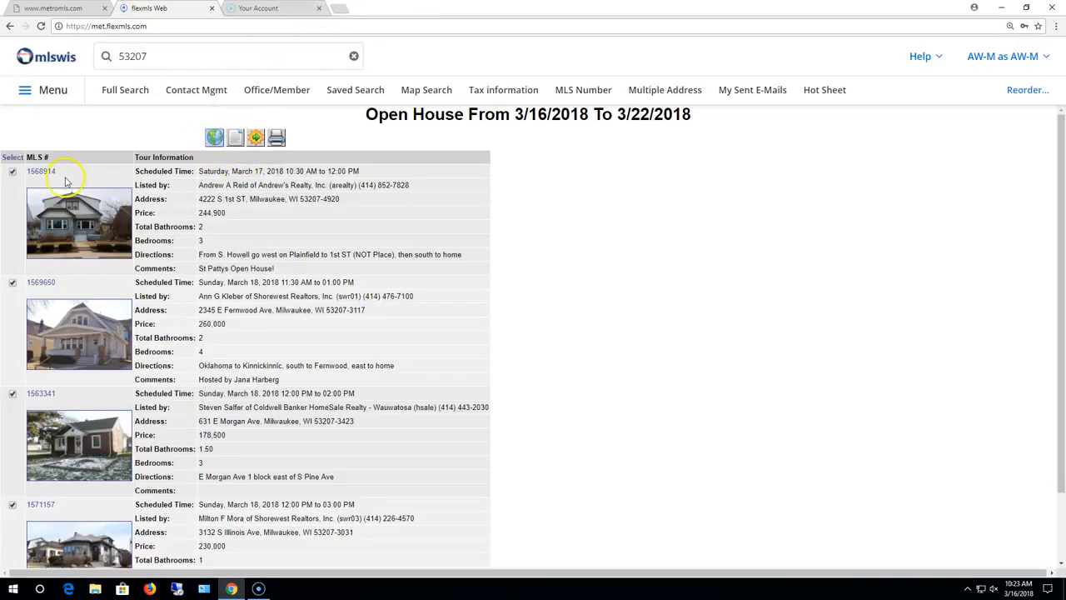
Step: Open the listing report options for the selected open houses, choose Full Report and return to the list
left_click(235, 137)
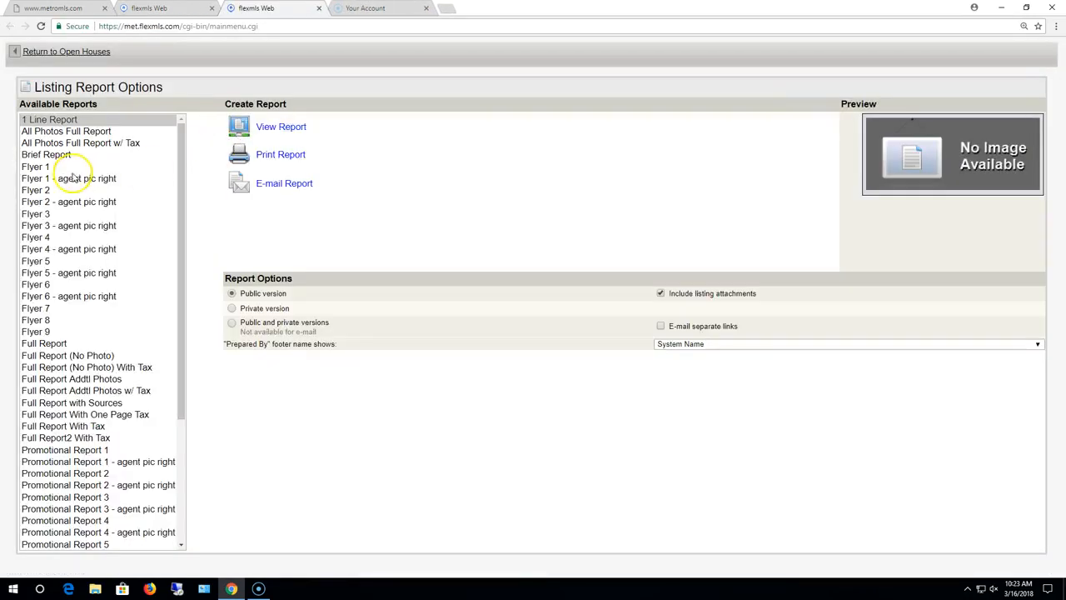
left_click(40, 344)
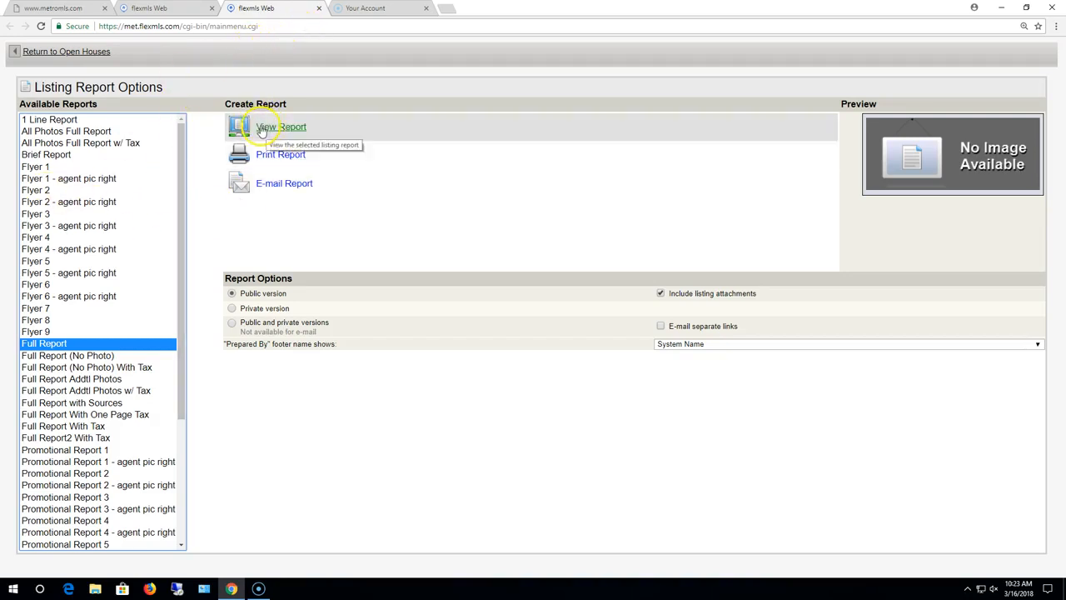
left_click(320, 9)
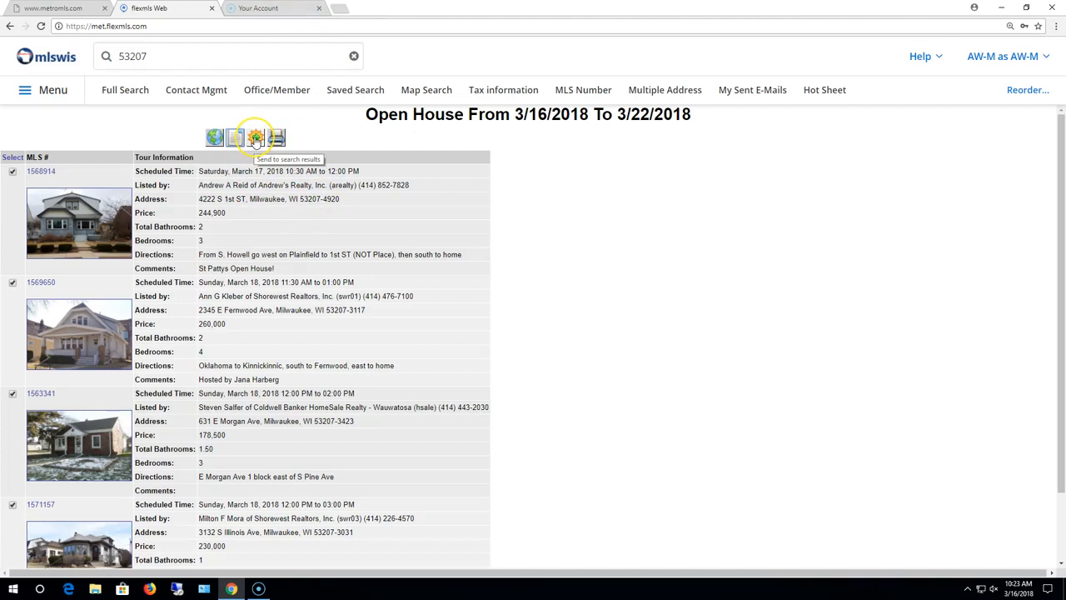
Step: Send the selected open houses to search results and review the first listing's details, history and tax information
left_click(255, 138)
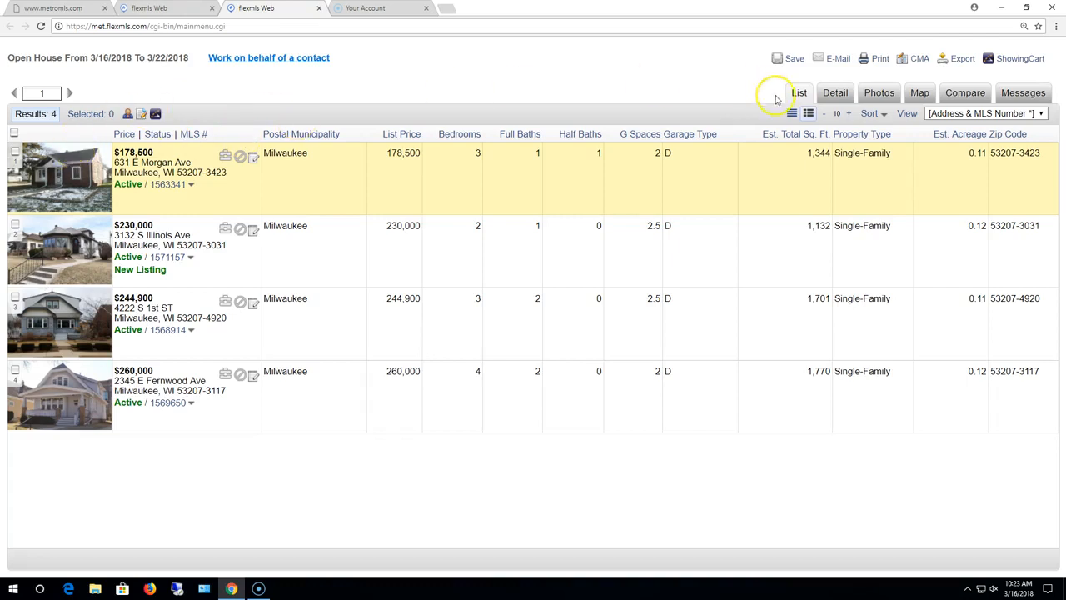
left_click(834, 94)
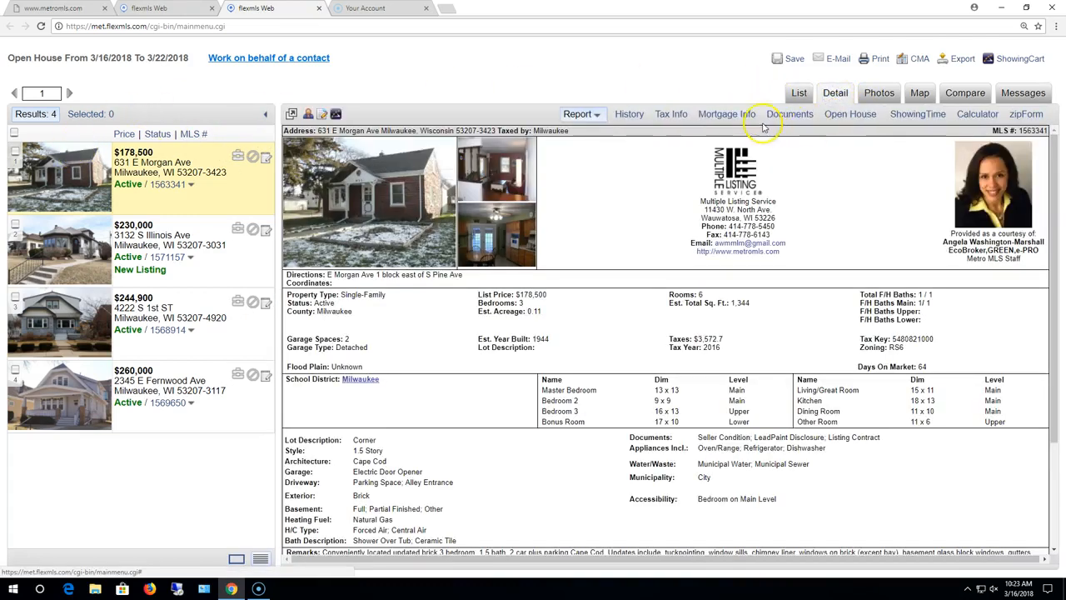
left_click(620, 118)
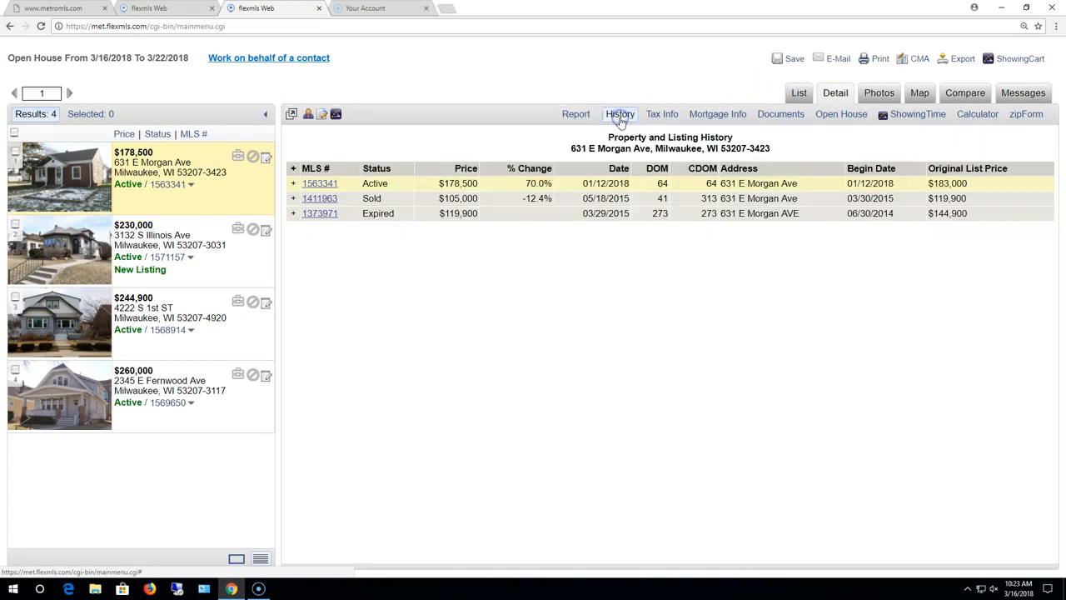
left_click(664, 115)
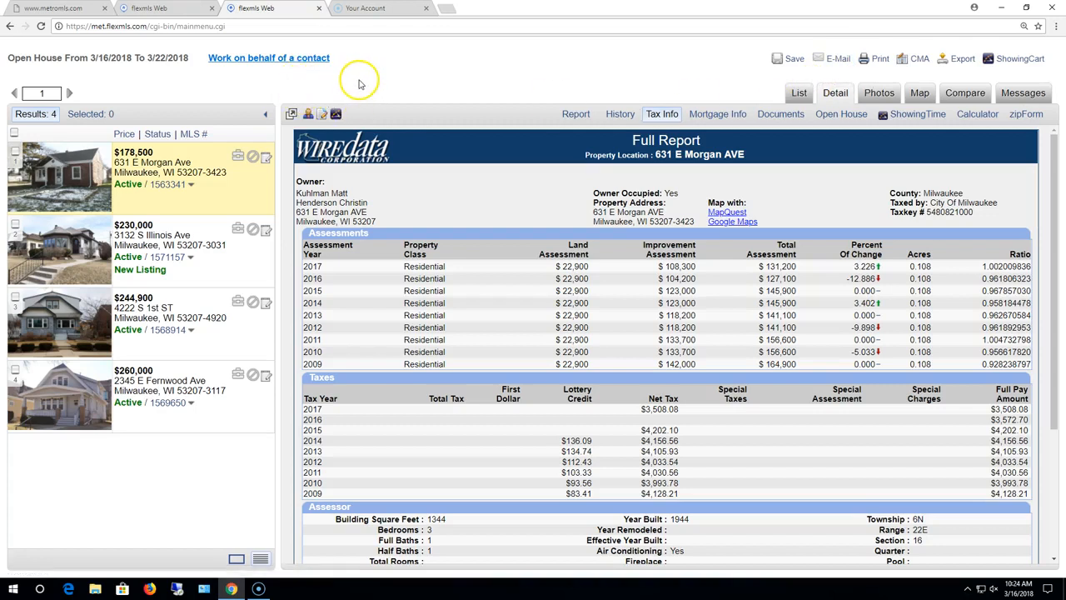
left_click(319, 8)
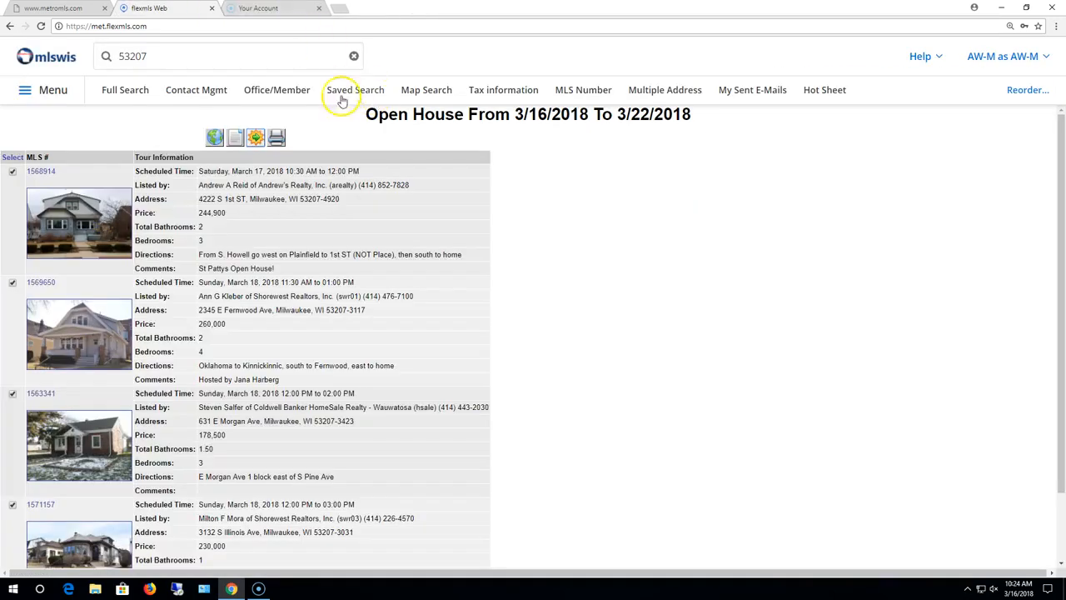
Step: Return to the open house criteria and replace the saved search filter with the quick search 01 Single Family (Metro MLS)
left_click(278, 140)
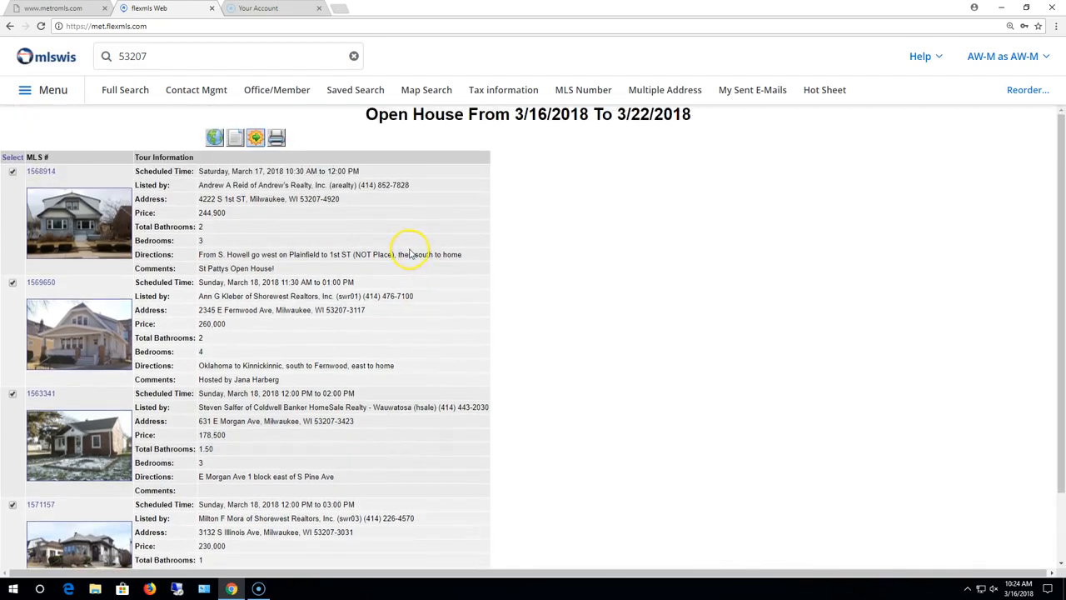
left_click(10, 26)
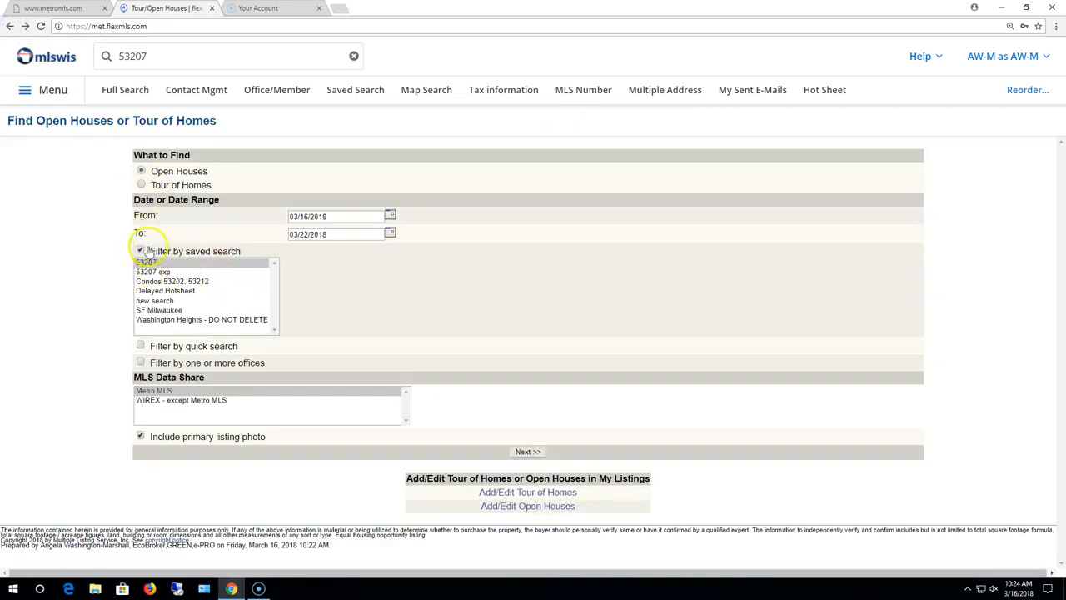
left_click(141, 251)
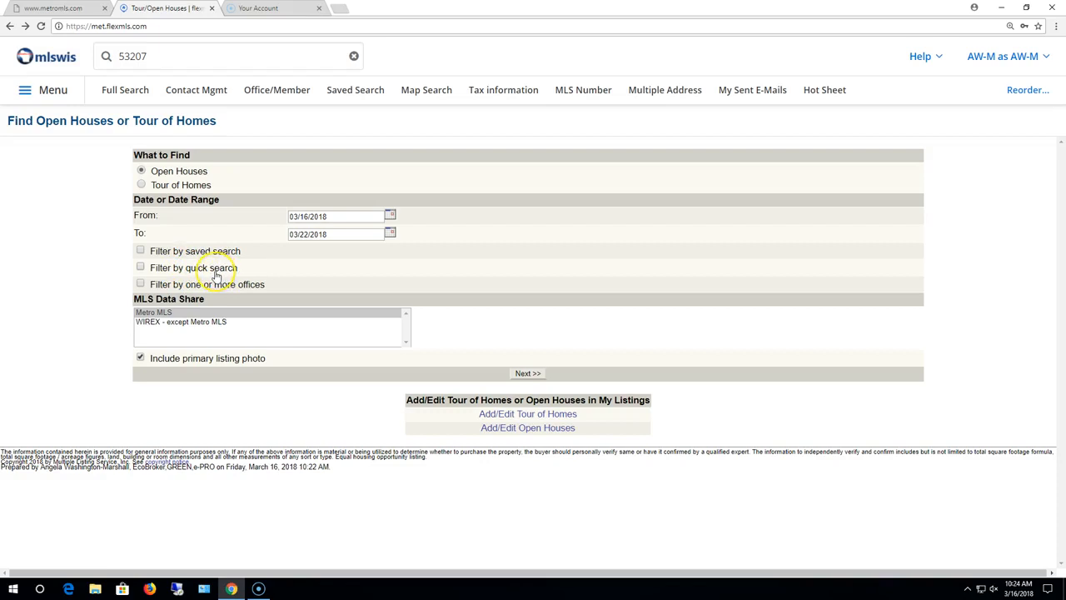
left_click(140, 268)
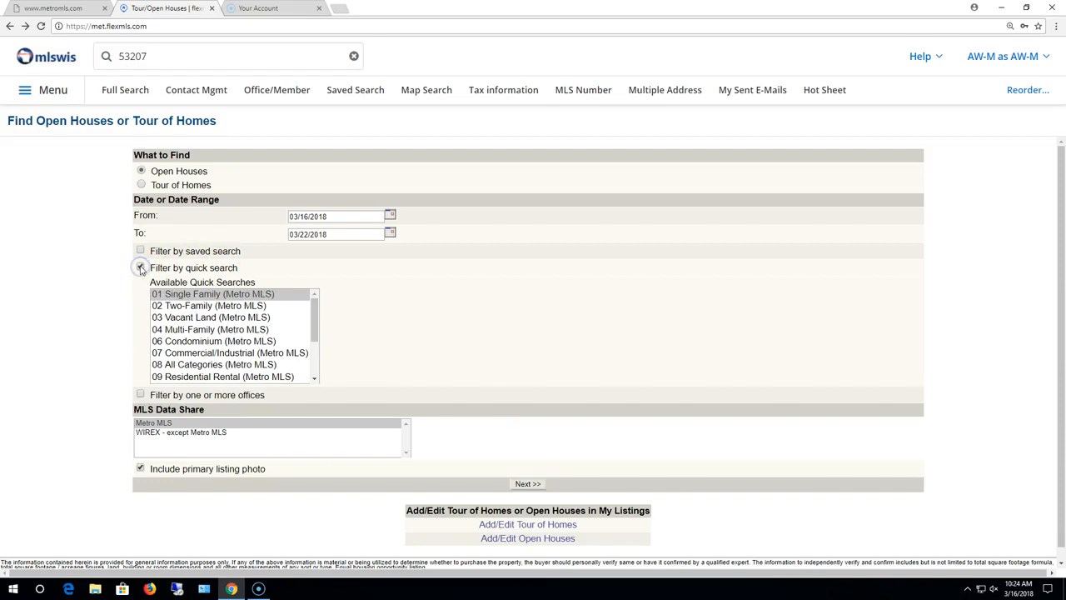
left_click(220, 295)
left_click(527, 484)
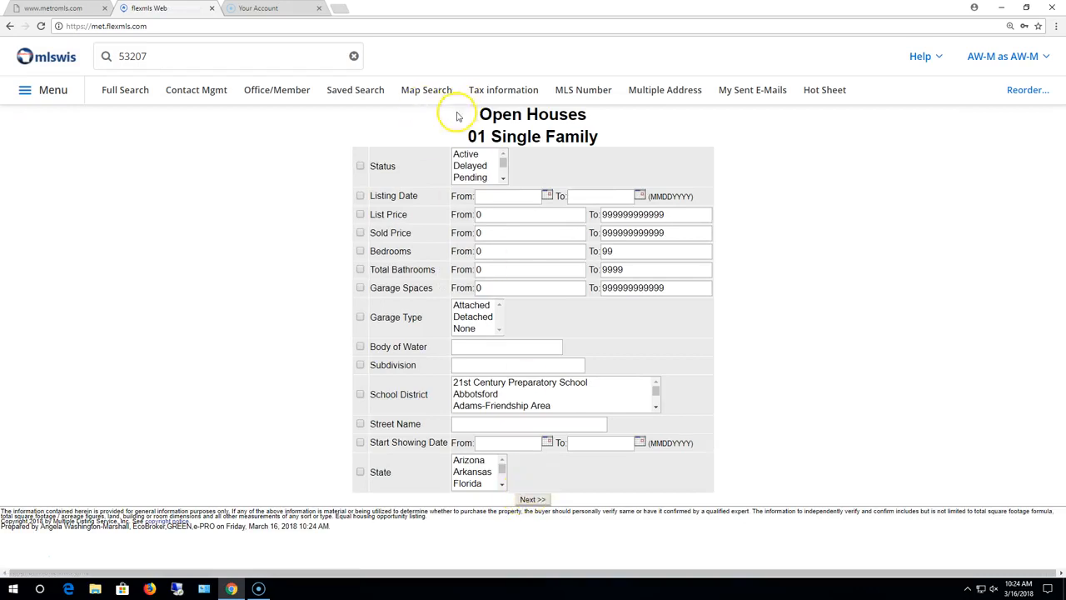
Step: Limit the single-family open house search to Active status and a list price from 175000 to 225000
left_click(465, 154)
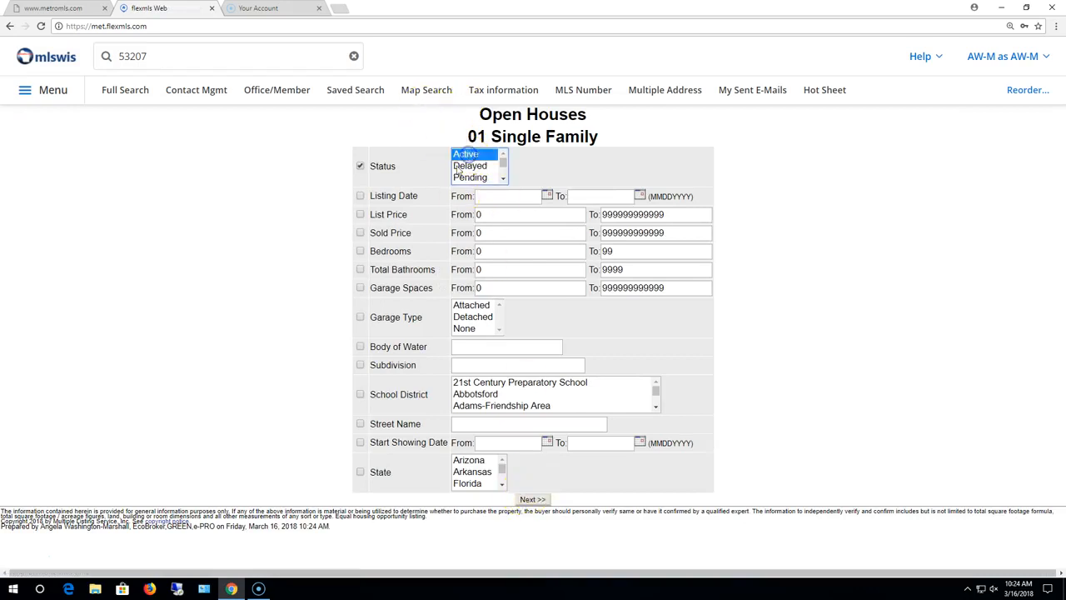
left_click(460, 214)
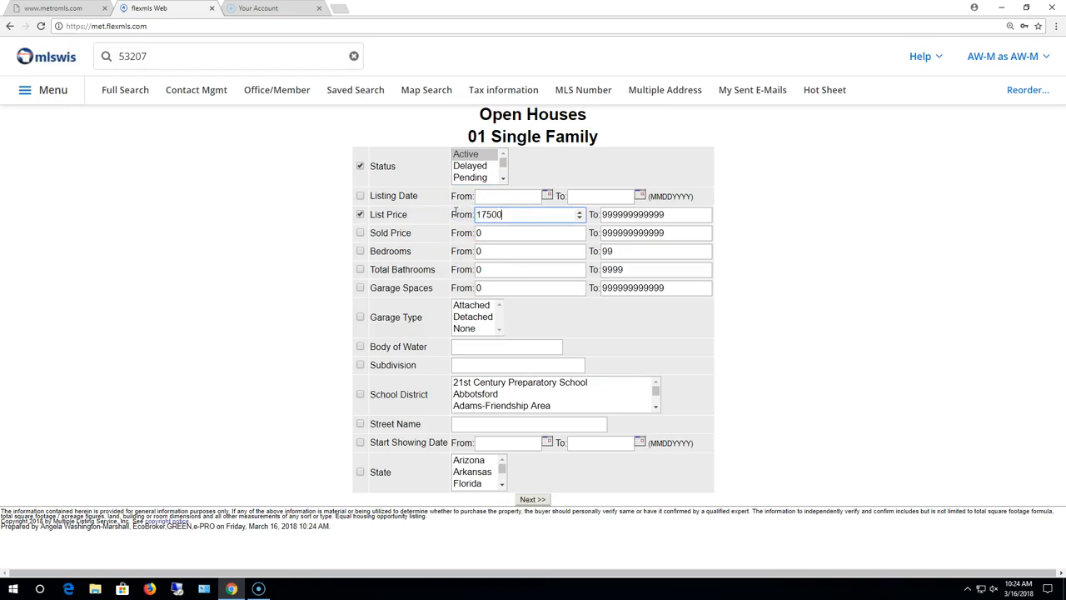
key("Tab")
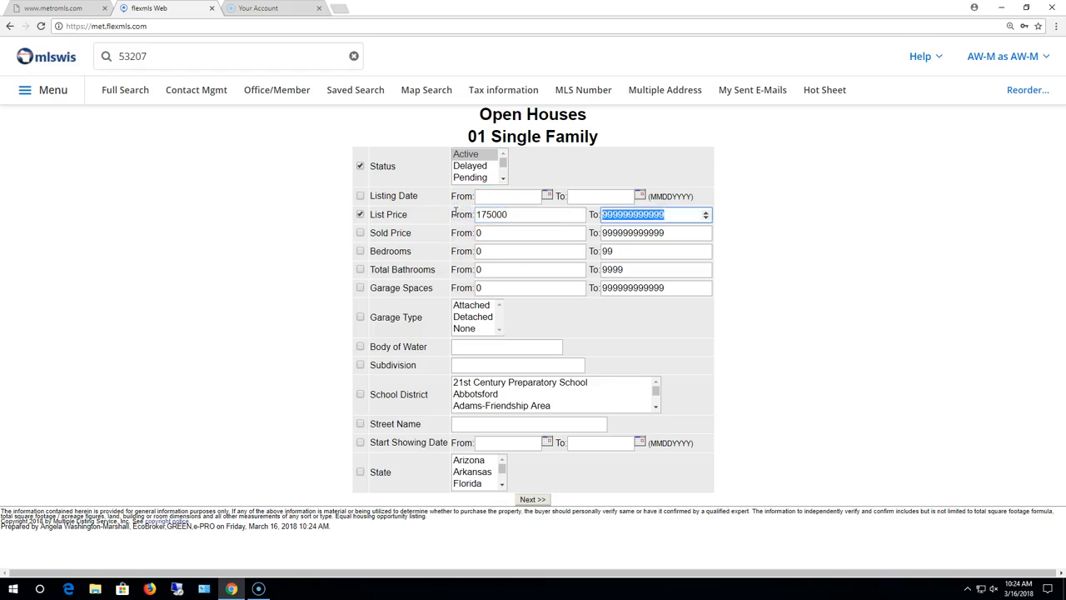
type("225000")
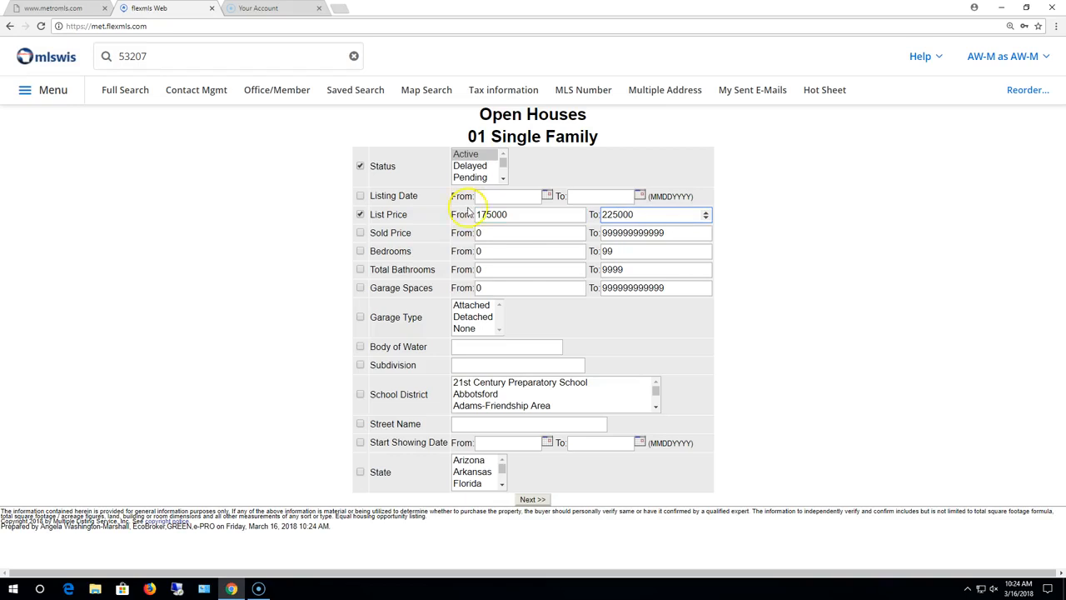
Step: Set bedrooms from 2 to 4, total bathrooms from 1.5 to 2.5, and the minimum garage spaces to 2
left_click(496, 251)
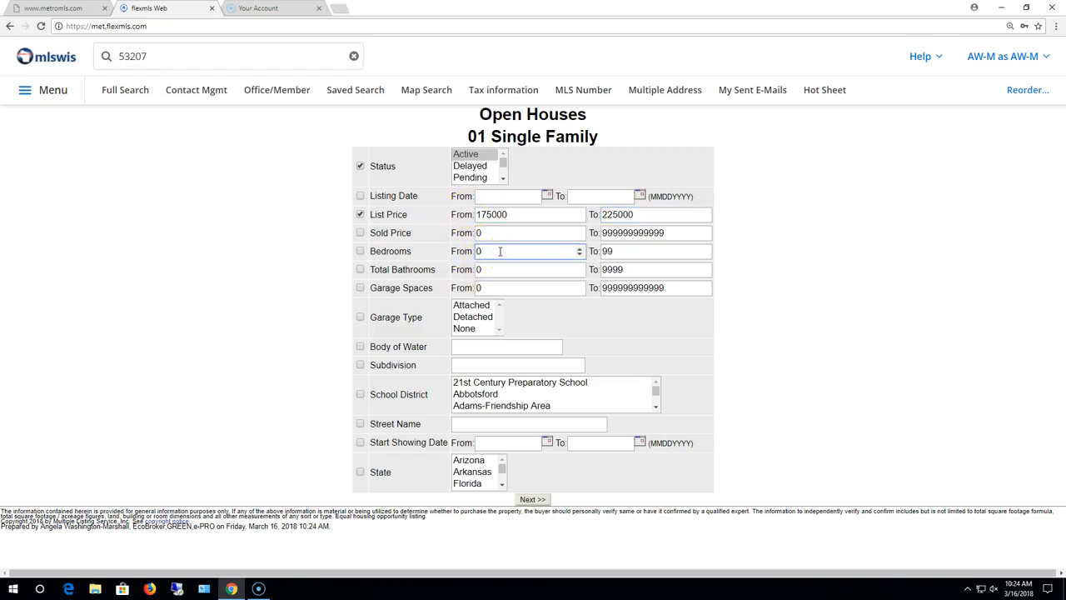
key("Tab")
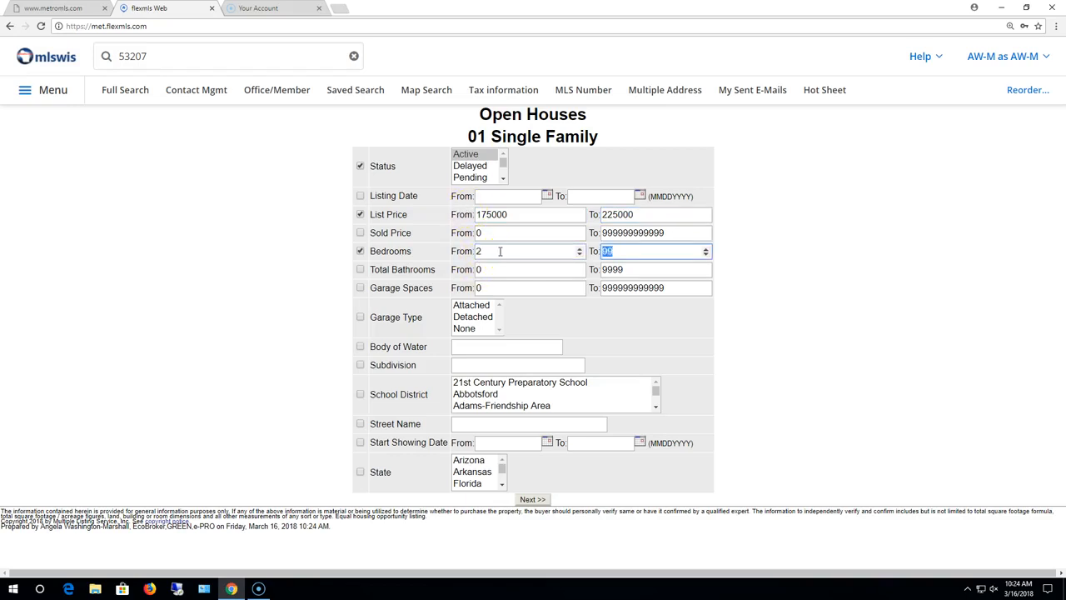
type("4")
key("Tab")
key("Tab")
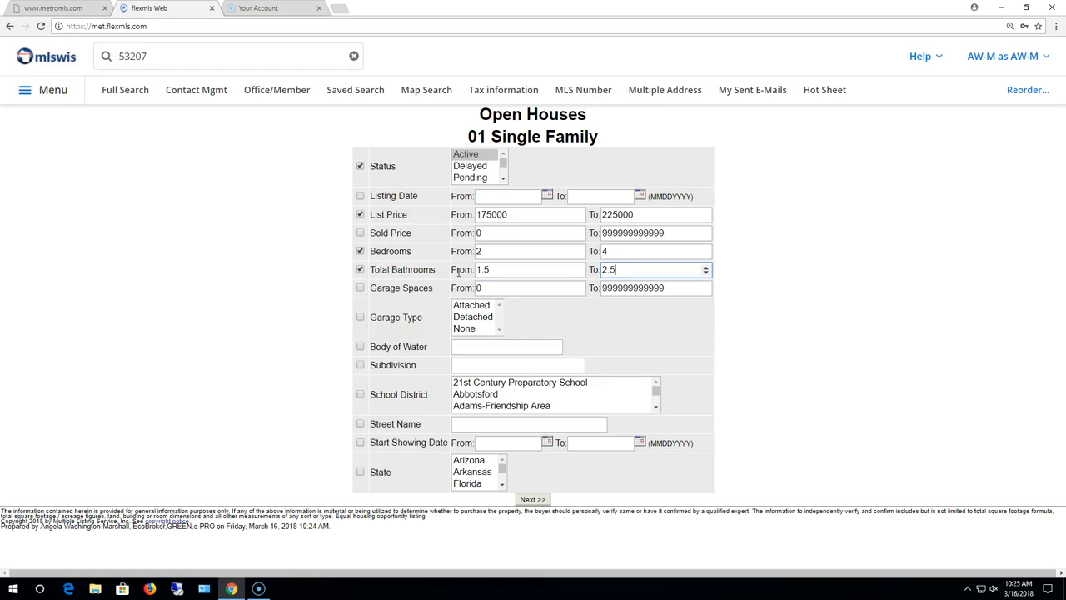
left_click(467, 287)
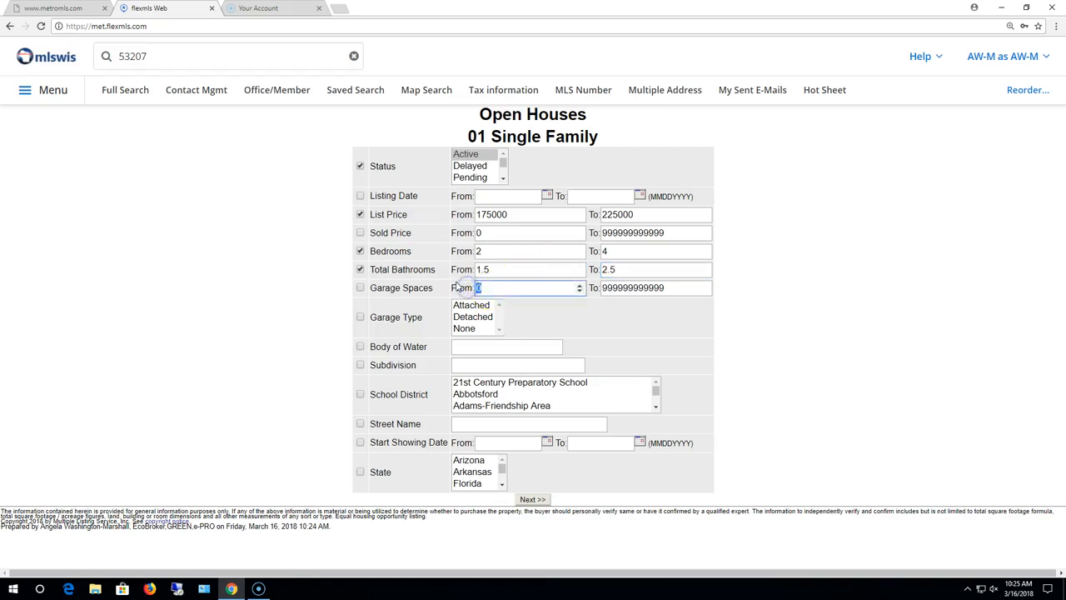
type("2")
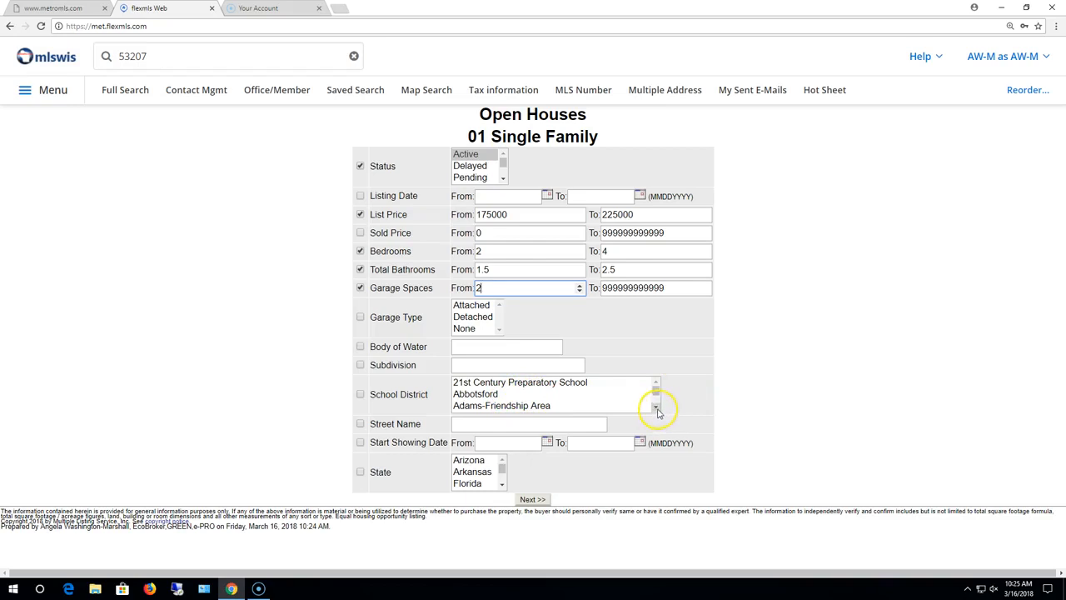
Step: Choose Wauwatosa as the school district and run the open house search
scroll(657, 406, "down", 3)
left_click(619, 398)
type("wau")
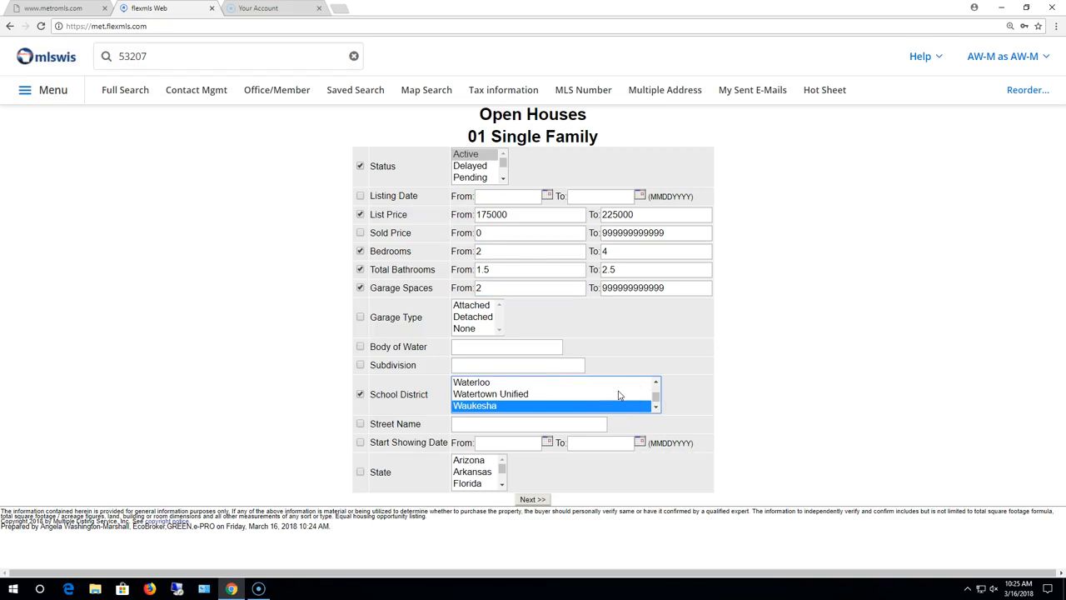
left_click(655, 406)
left_click(656, 406)
left_click(655, 407)
left_click(655, 408)
left_click(655, 408)
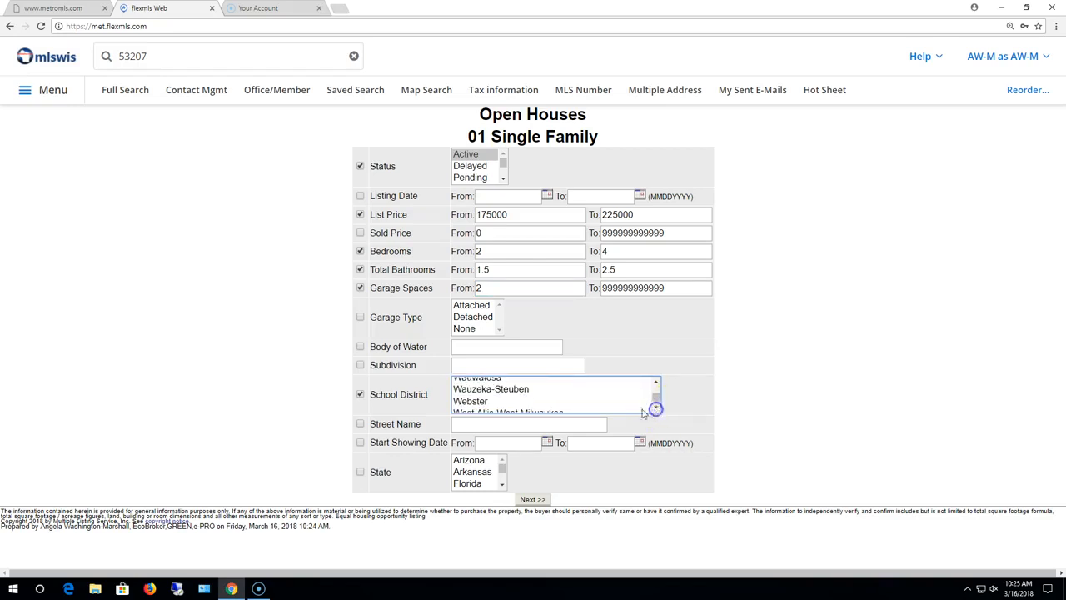
left_click(656, 384)
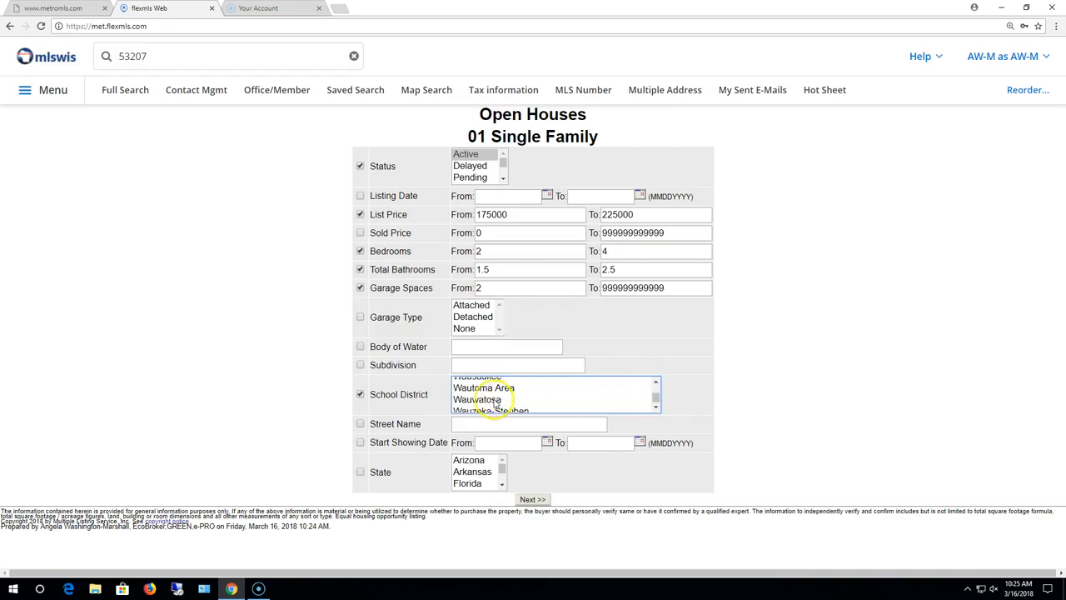
left_click(492, 399)
left_click(532, 499)
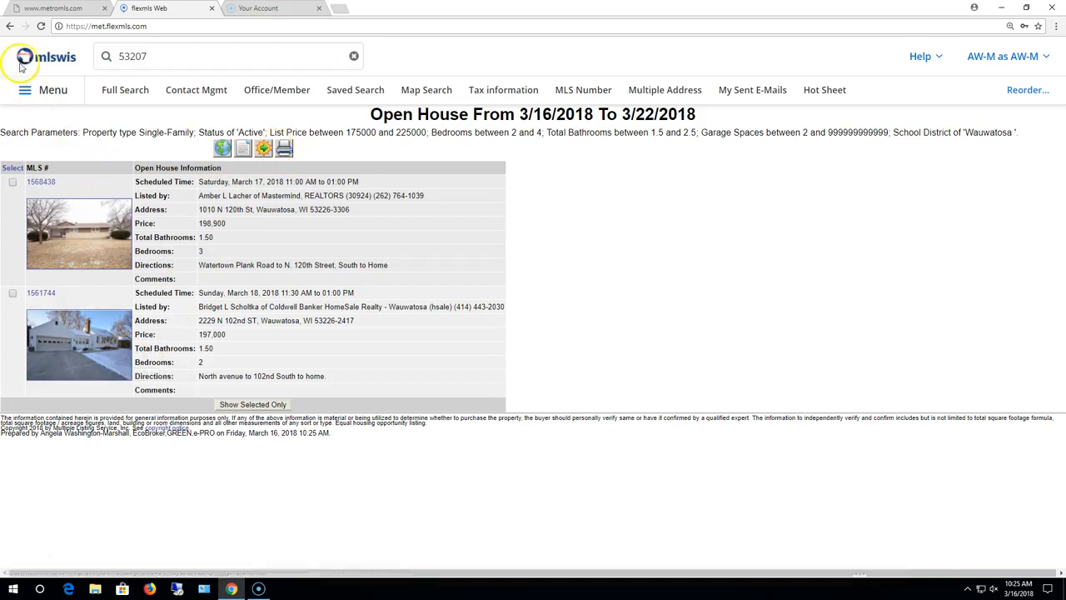
Step: Return from the results to the Find Open Houses criteria and turn off the quick search filter
left_click(10, 26)
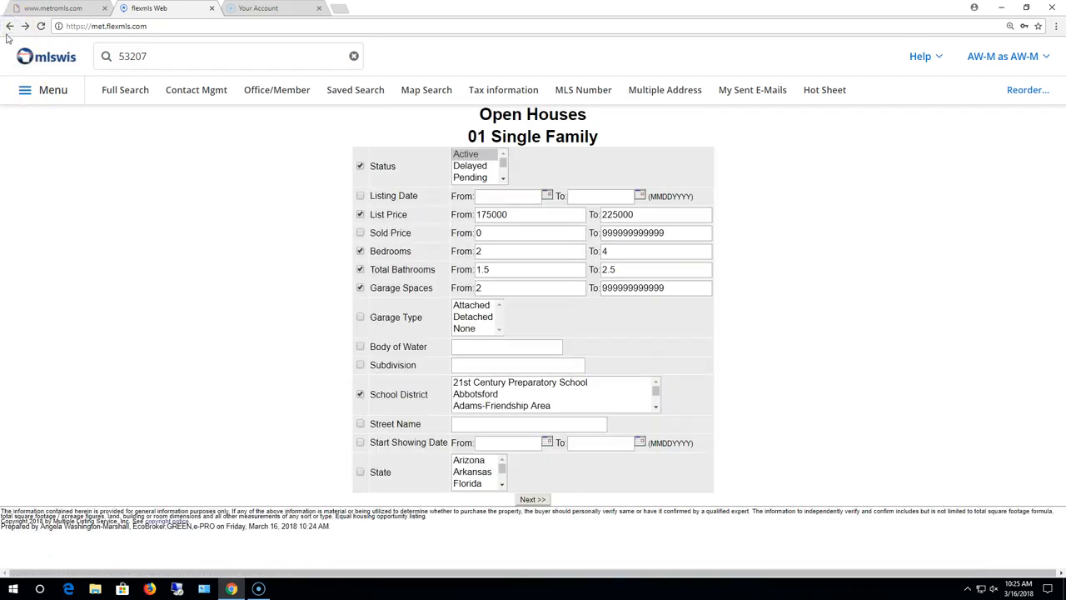
left_click(10, 26)
left_click(140, 267)
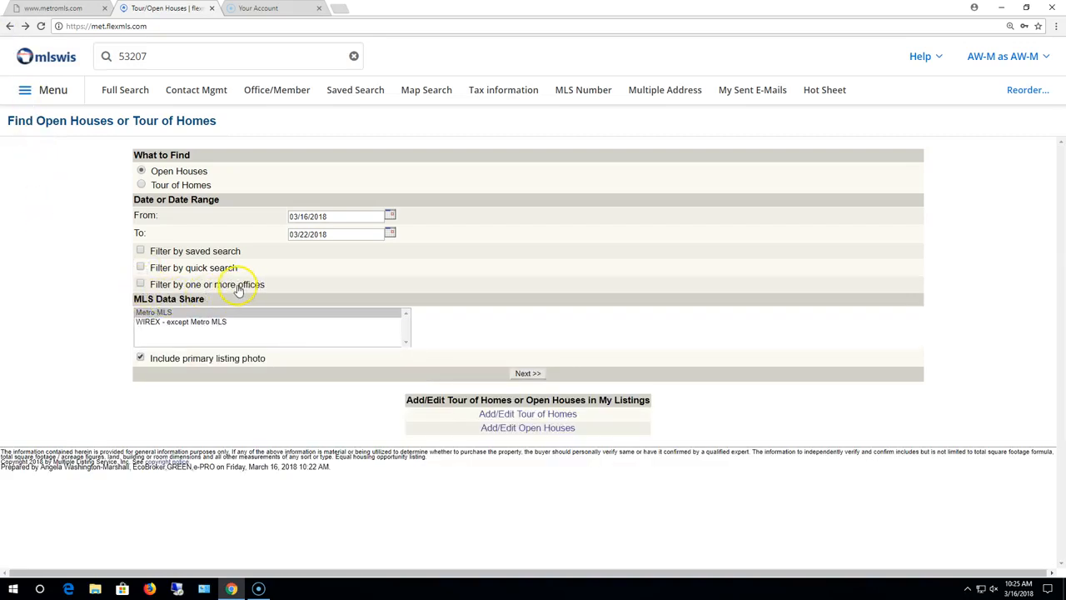
Step: Turn the filter by one or more offices on and off again, and set the MLS Data Share to WIREX - except Metro MLS
left_click(140, 284)
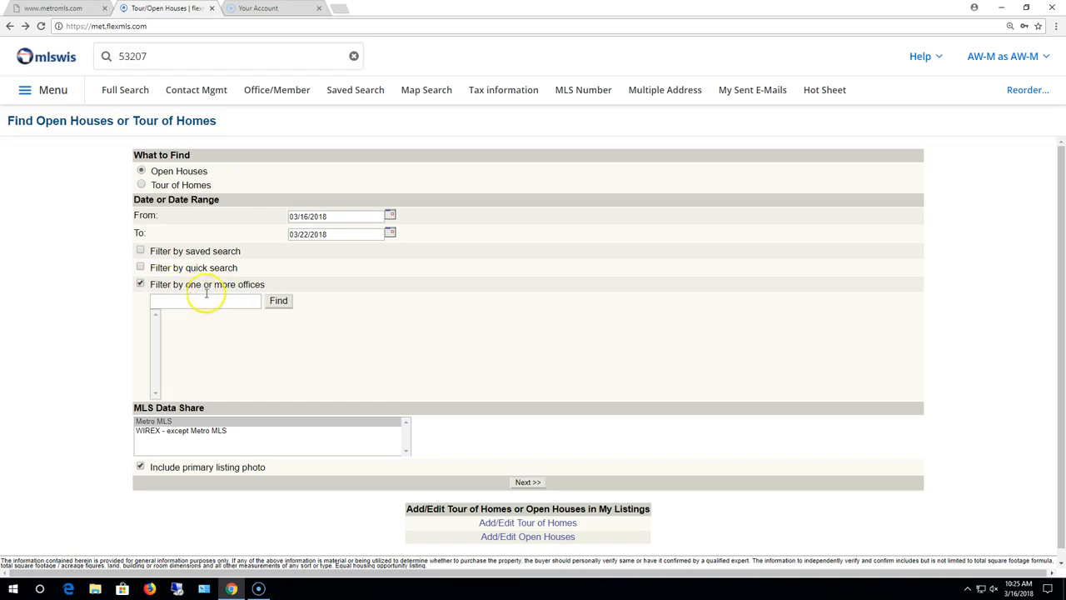
left_click(140, 284)
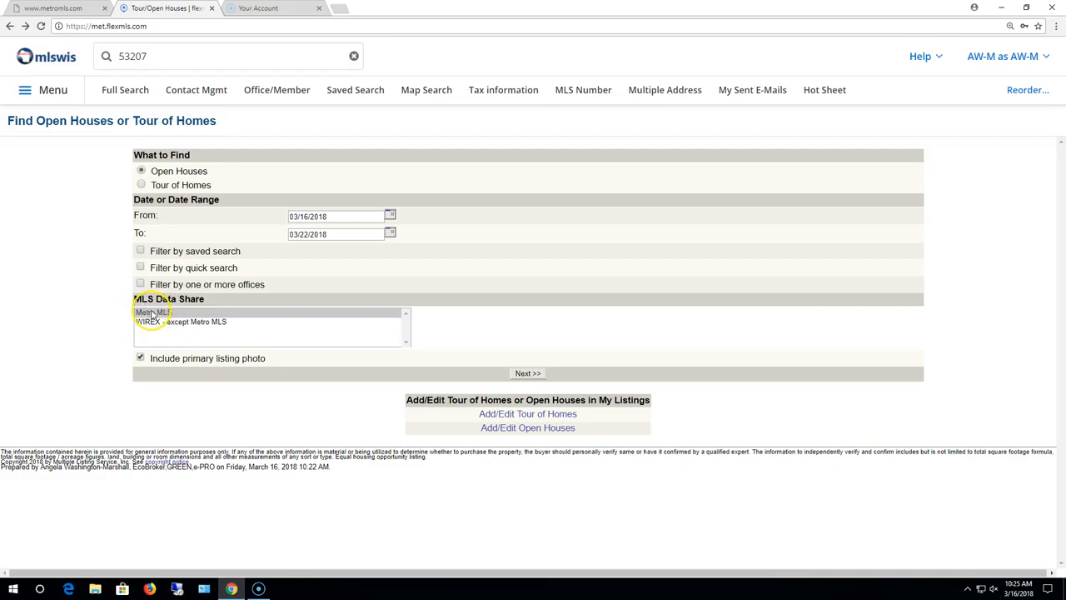
left_click(154, 313)
left_click(153, 323)
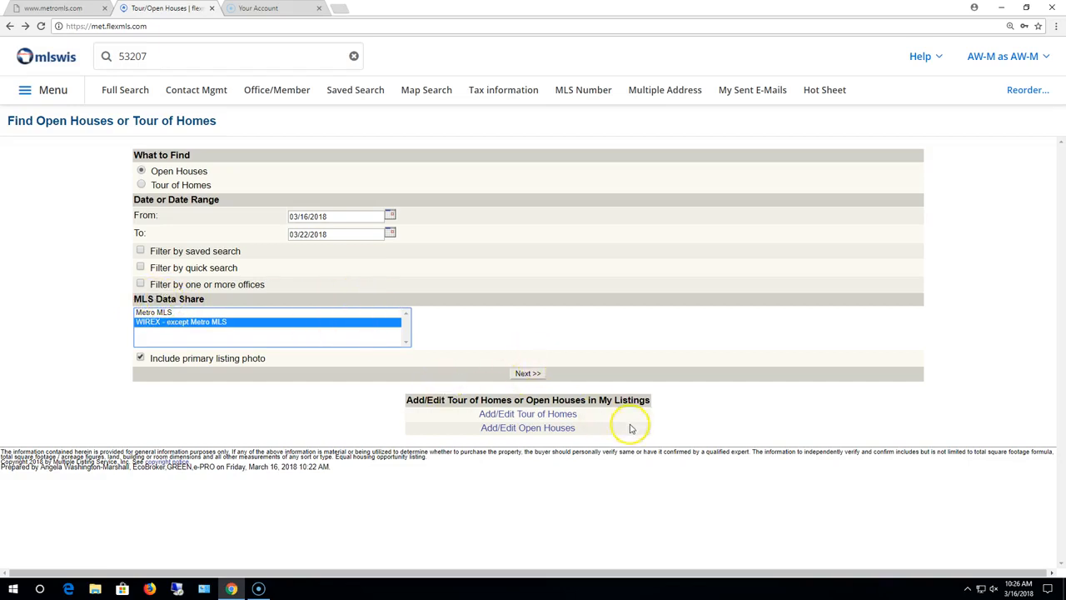
Step: Open the Add/Edit Open Houses list for my listings and start adding a new open house
left_click(549, 433)
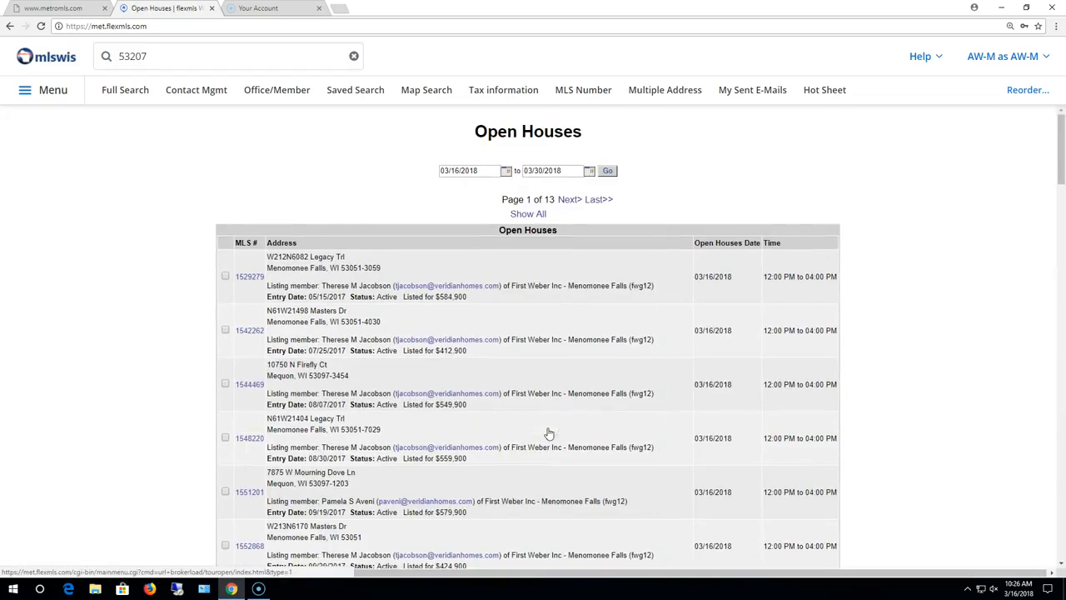
scroll(597, 394, "down", 10)
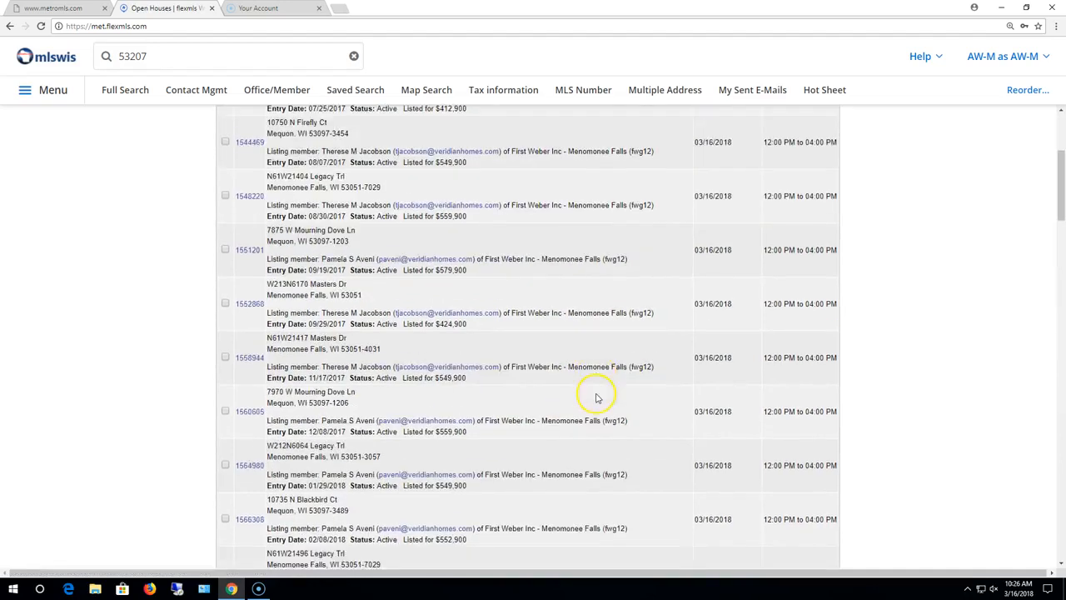
left_click_drag(1061, 243, 1063, 523)
left_click(493, 464)
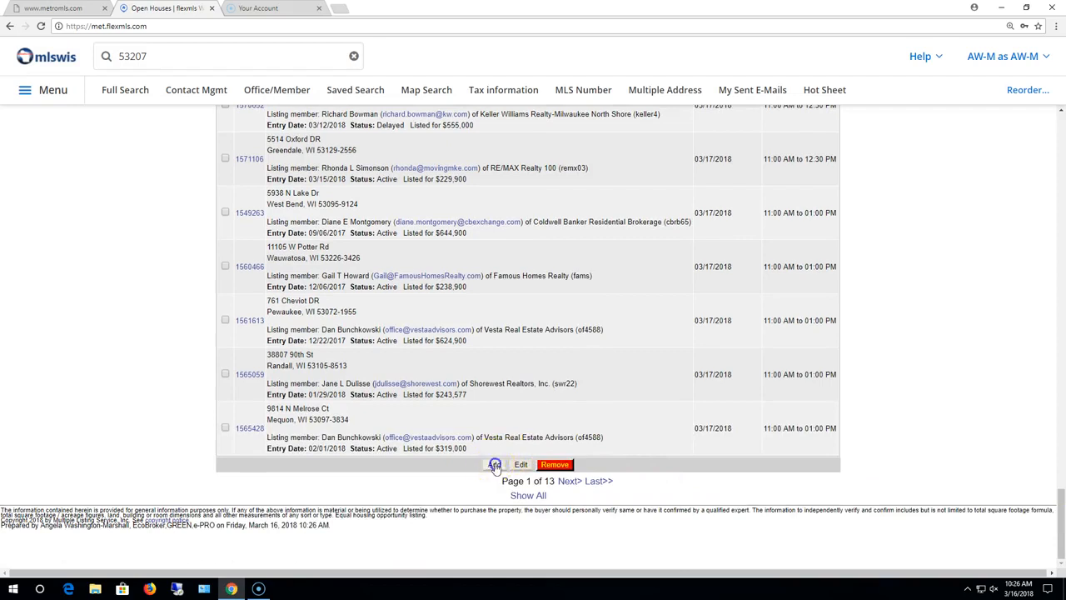